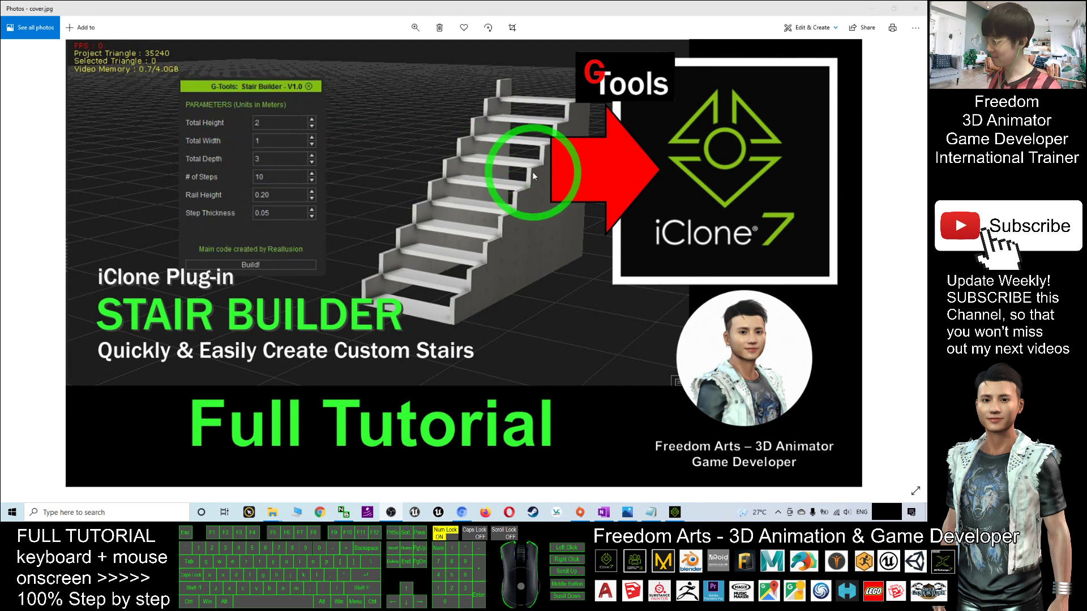
Copy the Stair Builder bit.ly link from Notes.txt, then bring up a new Chrome window
{"action": "left_click", "coordinate": [652, 512]}
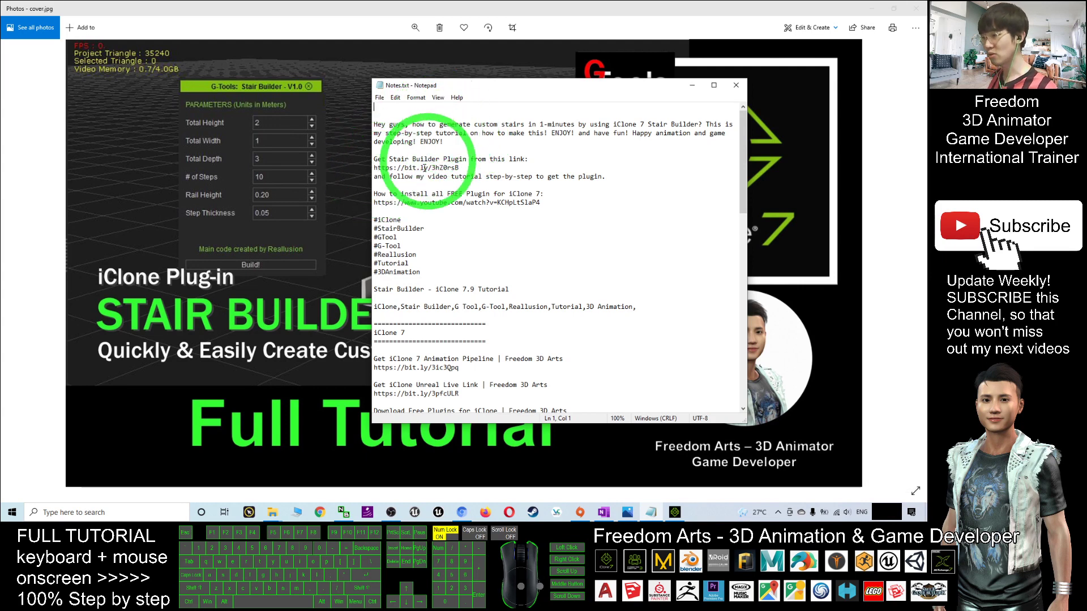
{"action": "left_click_drag", "start_coordinate": [373, 167], "coordinate": [461, 168]}
{"action": "key", "text": "ctrl+c"}
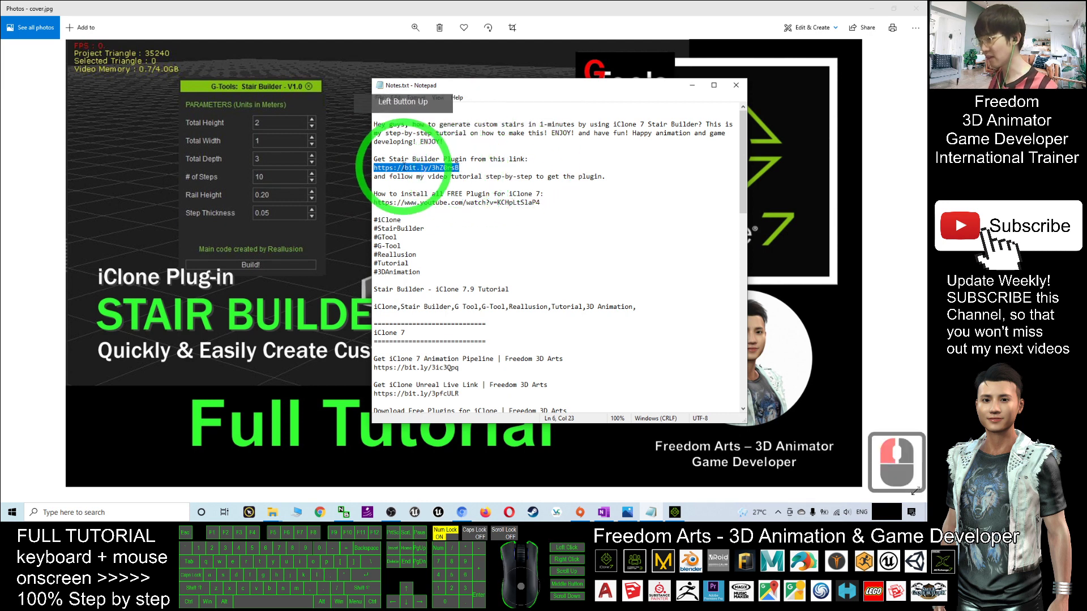
{"action": "left_click", "coordinate": [319, 512]}
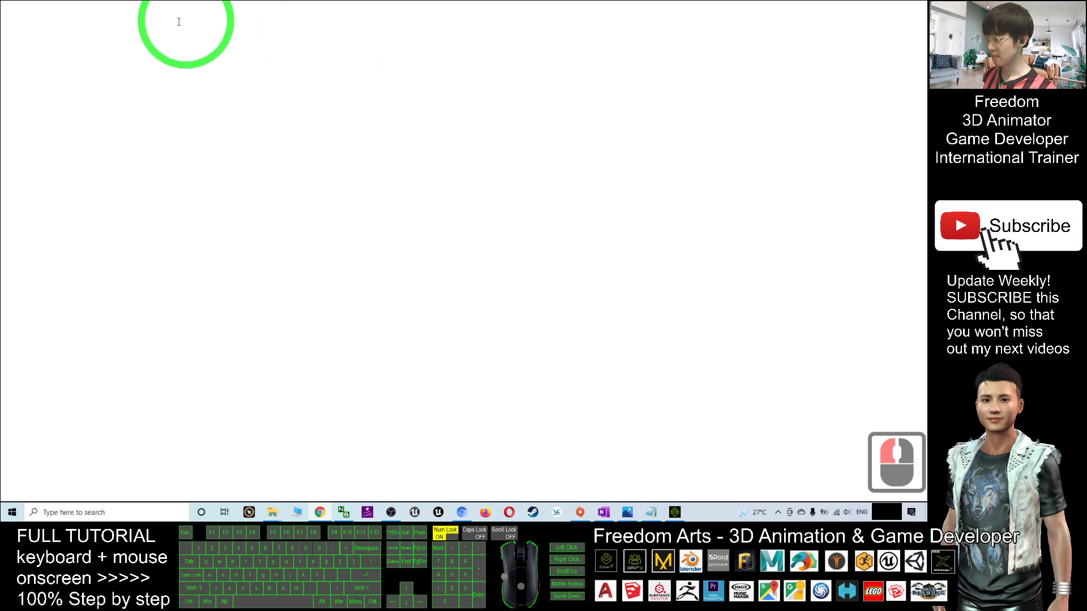
Go to the pasted marketplace link and search for 'stair builder'
{"action": "key", "text": "ctrl+v"}
{"action": "key", "text": "Return"}
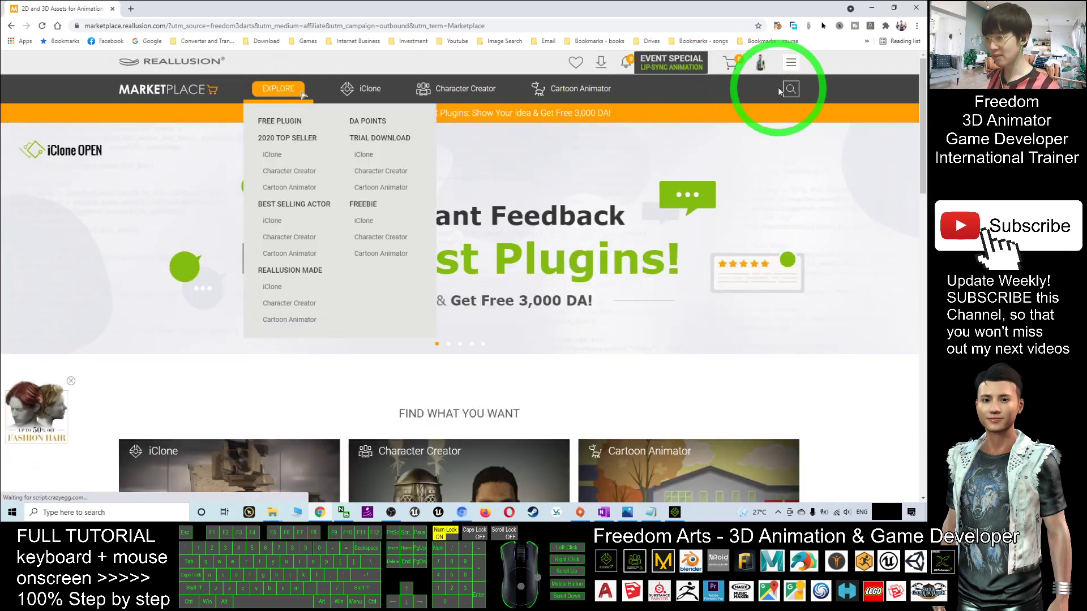
{"action": "left_click", "coordinate": [791, 91]}
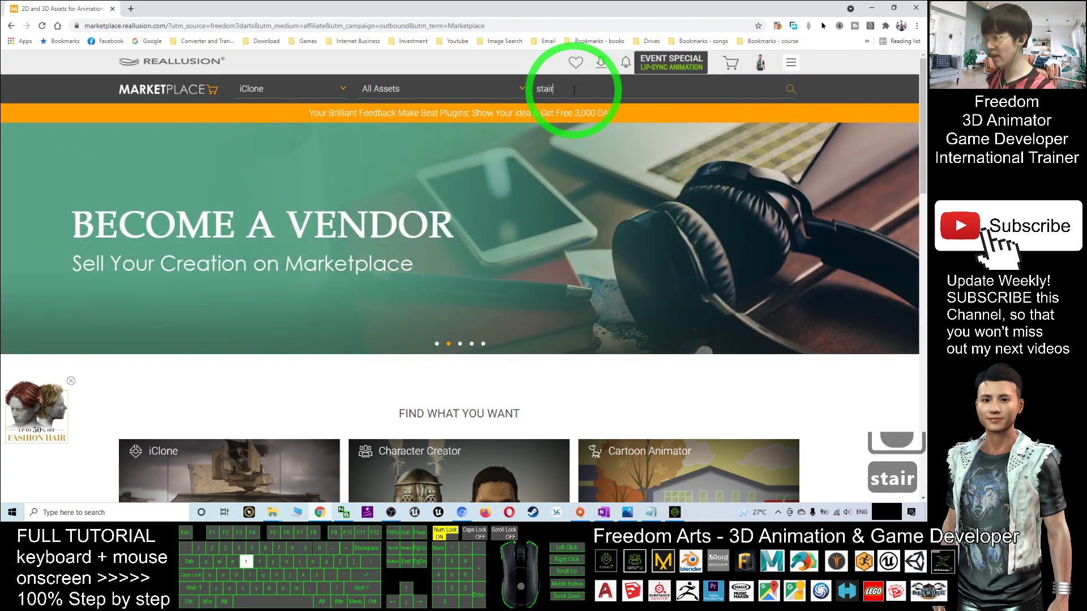
{"action": "type", "text": "stair builder"}
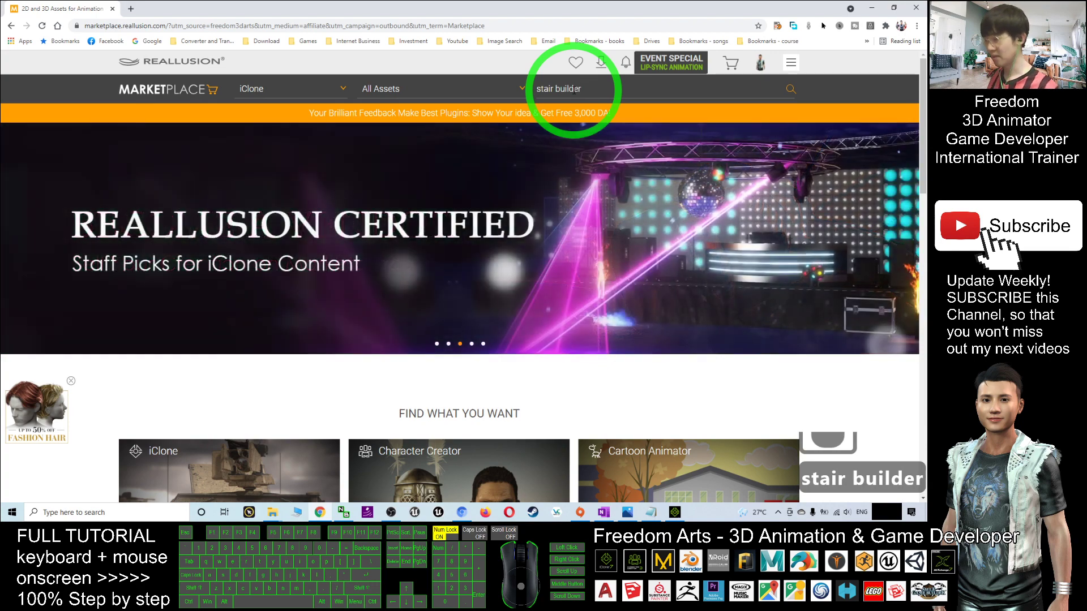
{"action": "key", "text": "Return"}
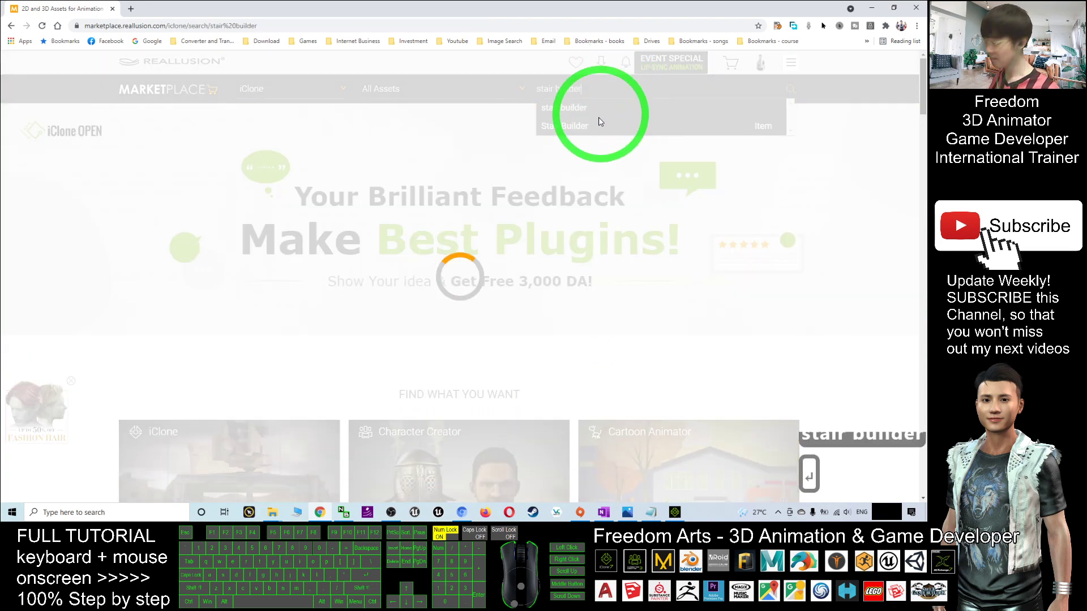
{"action": "scroll", "coordinate": [600, 122], "scroll_direction": "down", "scroll_amount": 4}
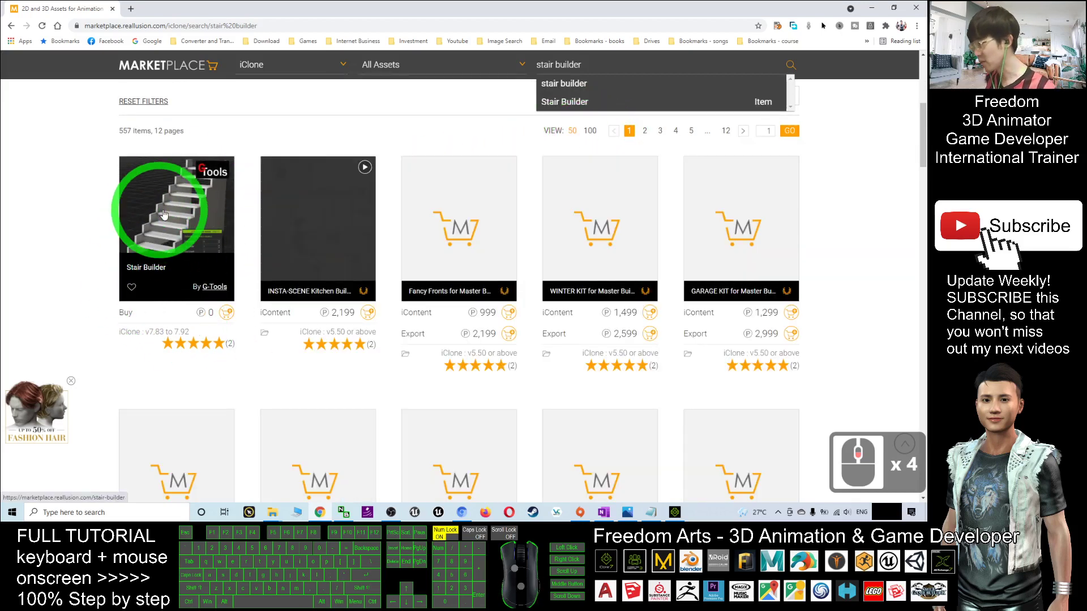
Open the G-Tools Stair Builder page, add it to the cart for 0 points, and view the cart
{"action": "left_click", "coordinate": [181, 213]}
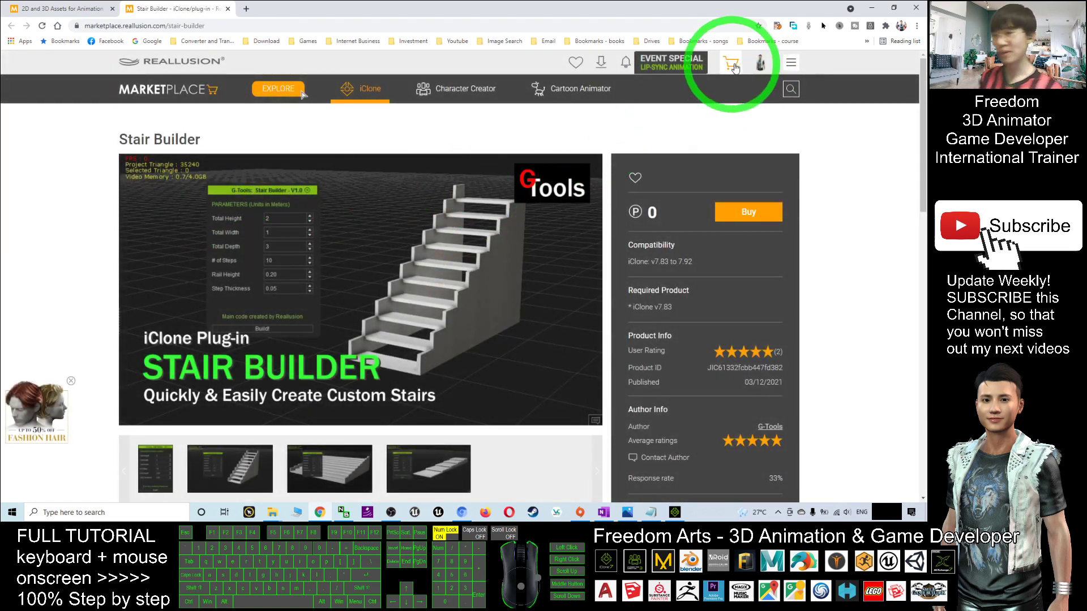
{"action": "mouse_move", "coordinate": [759, 69]}
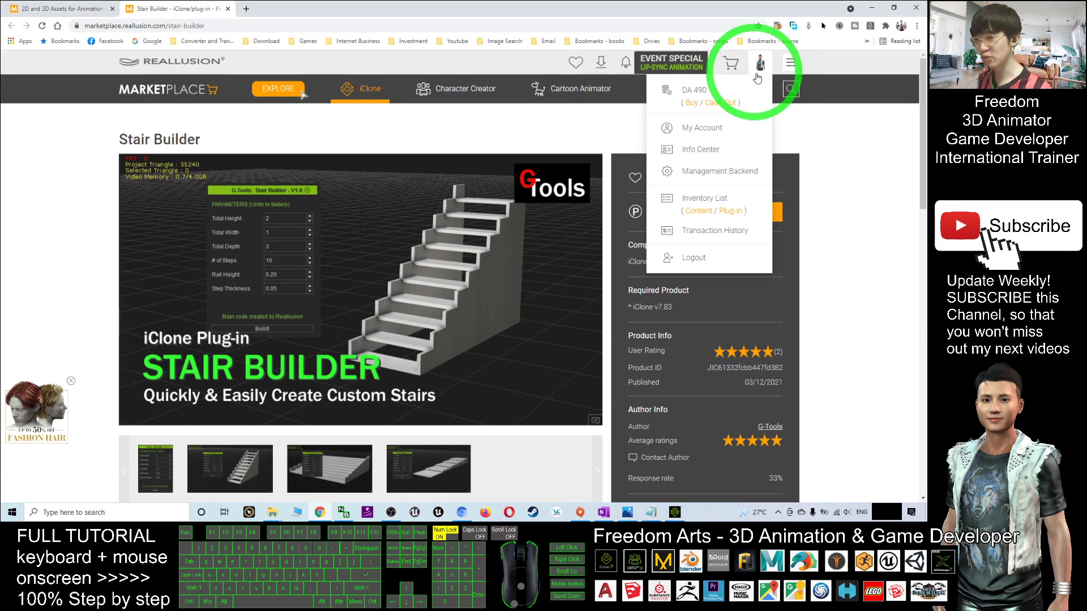
{"action": "left_click", "coordinate": [655, 213]}
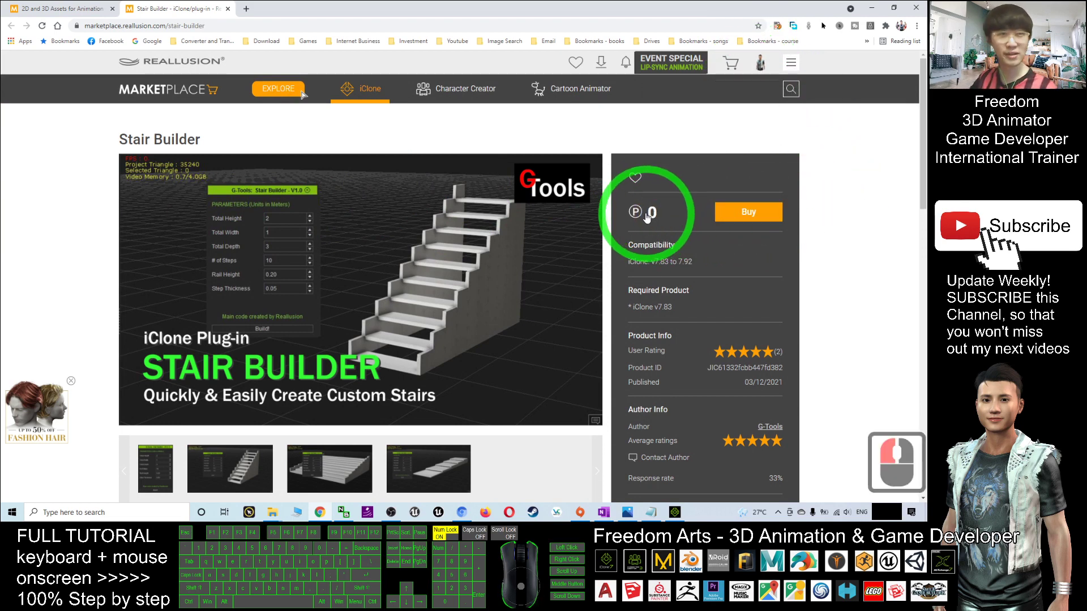
{"action": "left_click", "coordinate": [731, 215]}
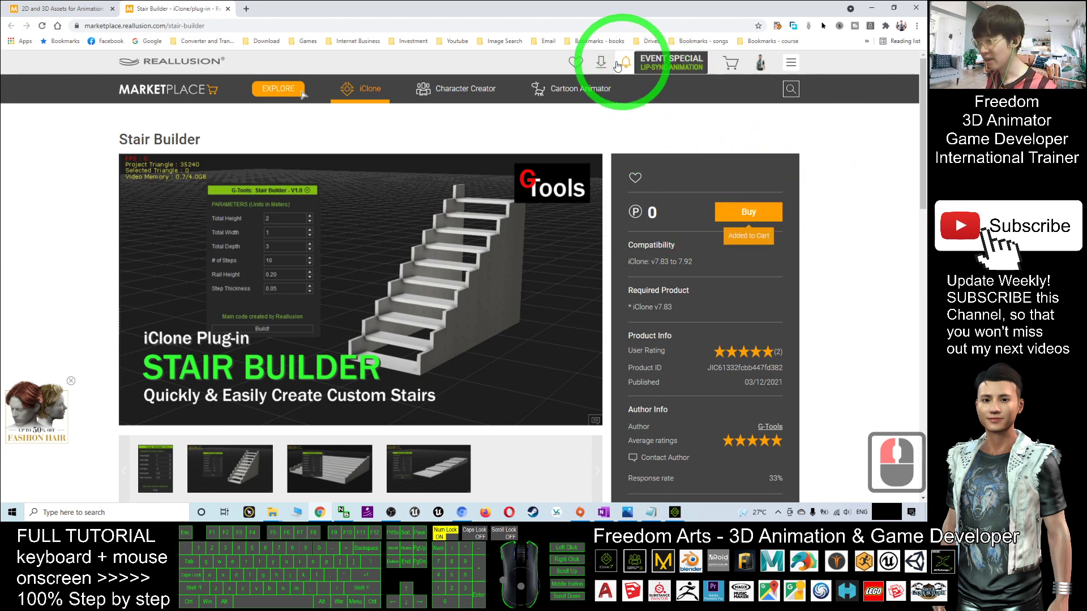
{"action": "left_click", "coordinate": [731, 63]}
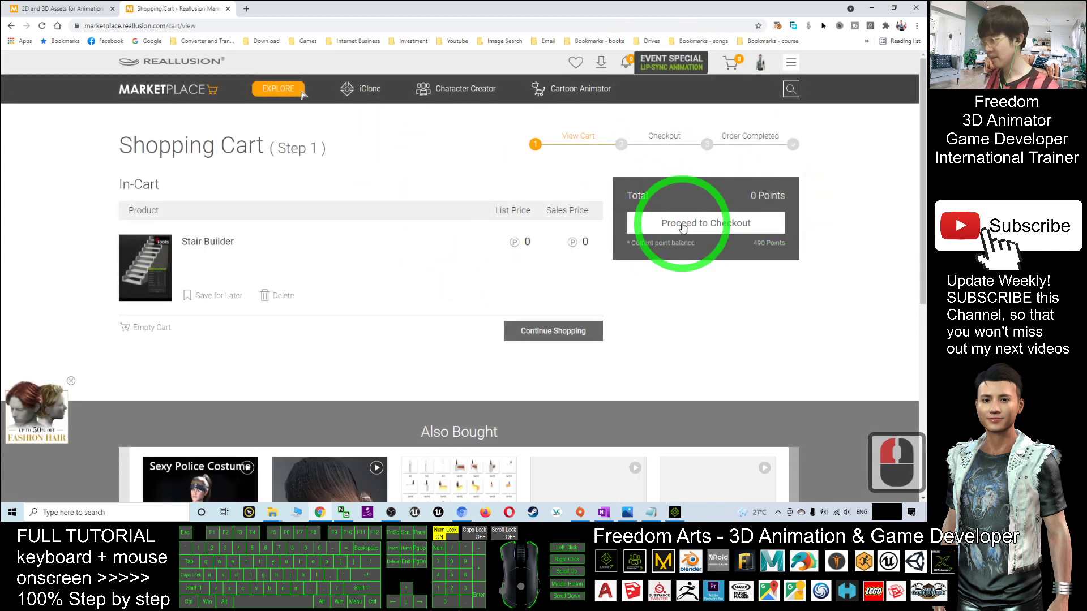
Check out and place the free Stair Builder order, then start downloading the plug-in zip
{"action": "left_click", "coordinate": [682, 225]}
{"action": "left_click", "coordinate": [665, 226]}
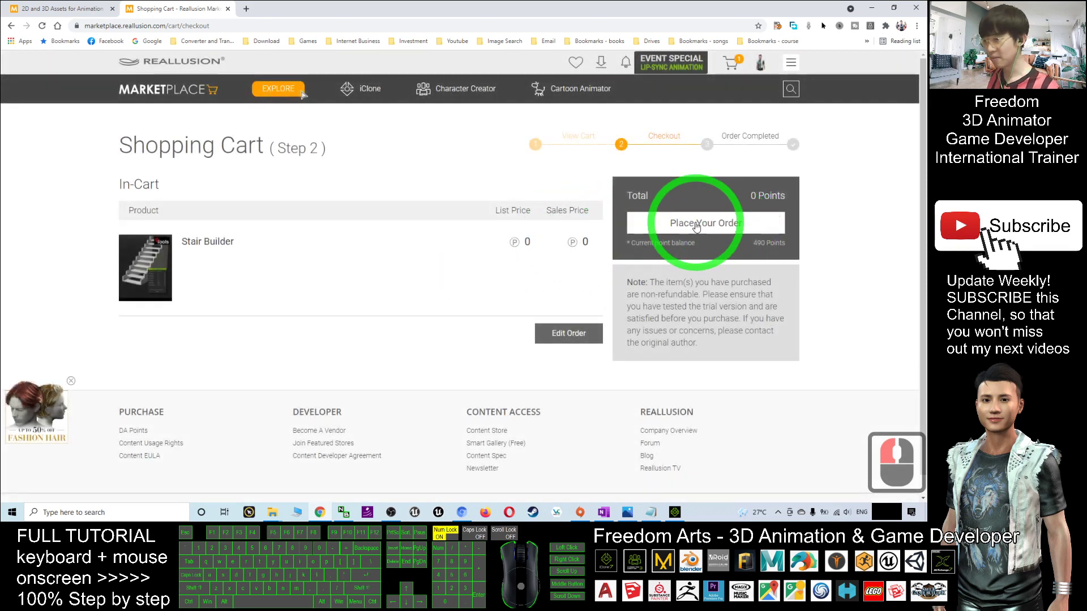
{"action": "left_click", "coordinate": [696, 227]}
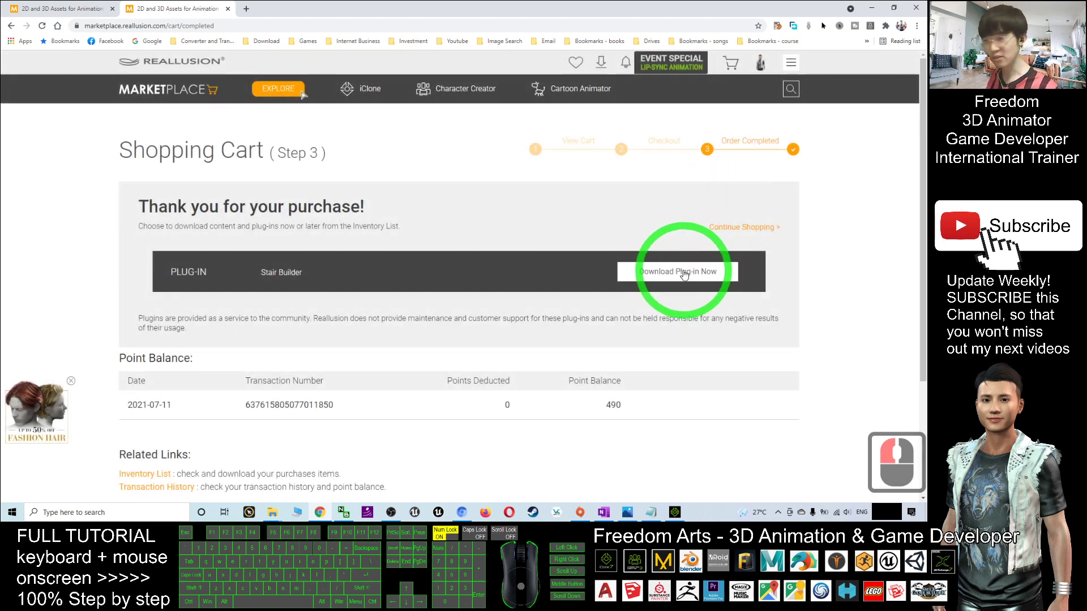
{"action": "left_click", "coordinate": [687, 276]}
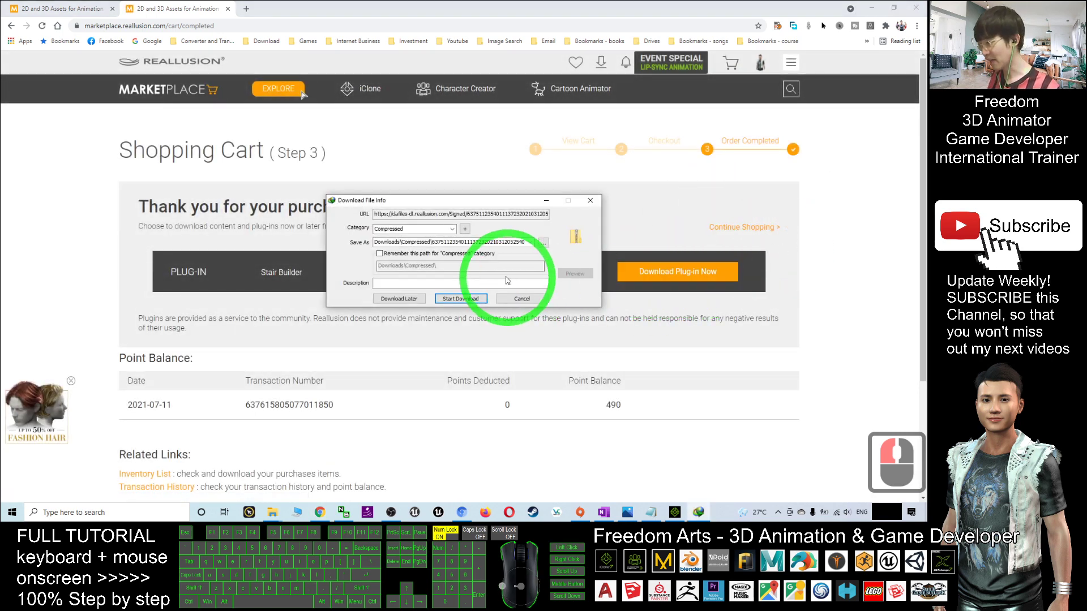
{"action": "left_click", "coordinate": [452, 242]}
{"action": "left_click", "coordinate": [478, 299]}
{"action": "left_click", "coordinate": [634, 275]}
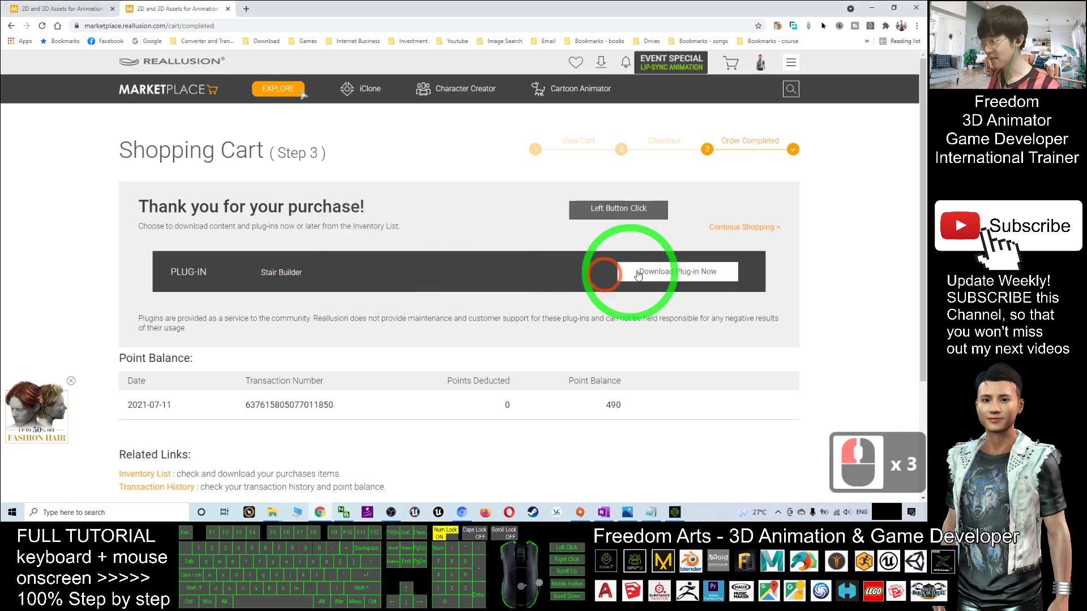
In Notes.txt, select the 'How to install all FREE Plugin' line and its YouTube URL
{"action": "left_click", "coordinate": [652, 513]}
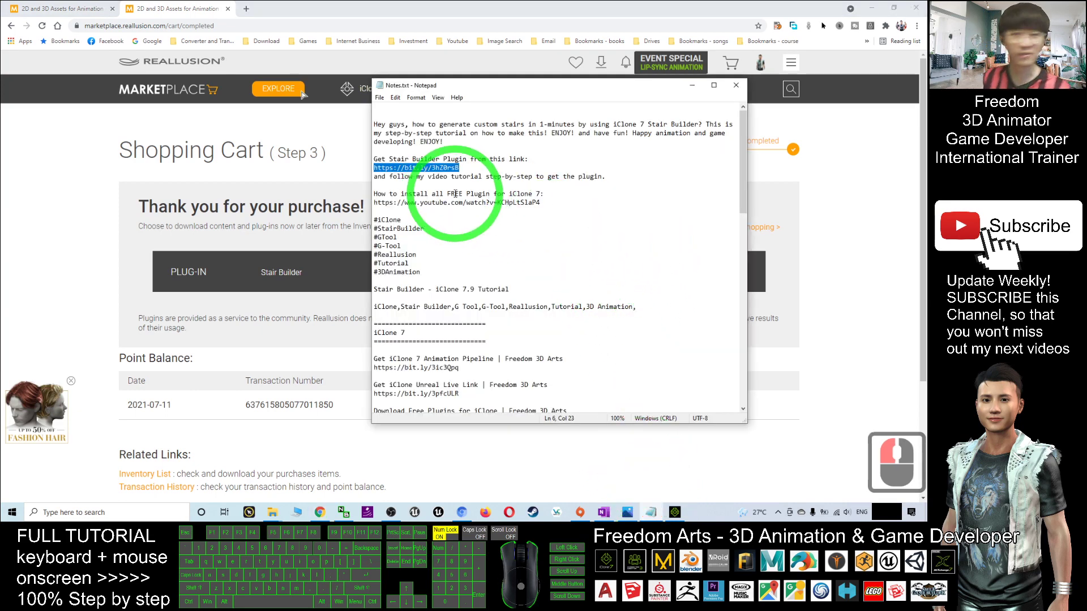
{"action": "left_click", "coordinate": [533, 202]}
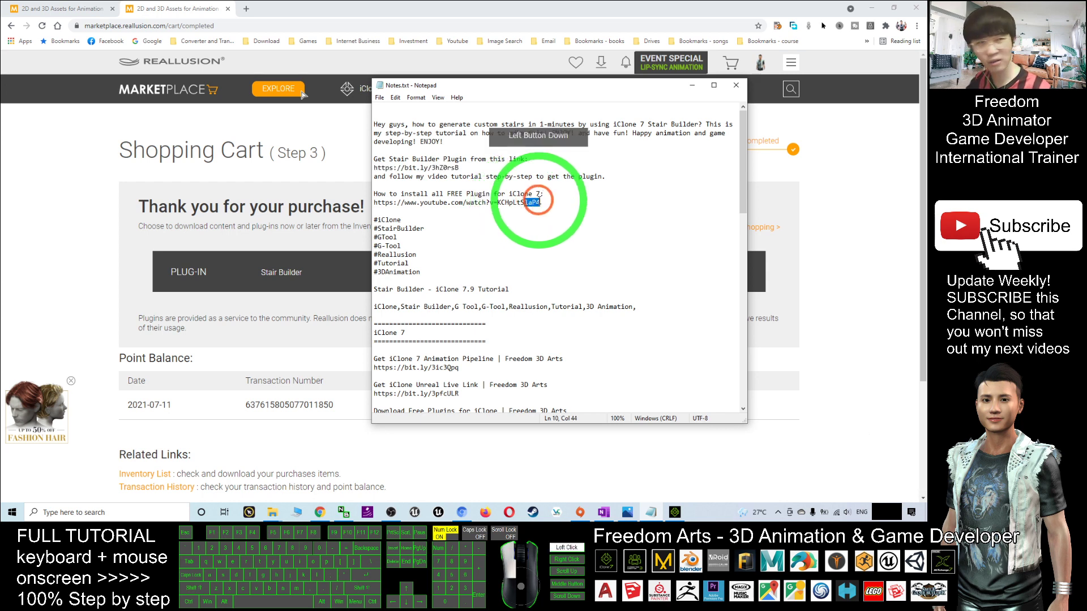
{"action": "left_click", "coordinate": [413, 202]}
{"action": "left_click_drag", "start_coordinate": [375, 193], "coordinate": [541, 193]}
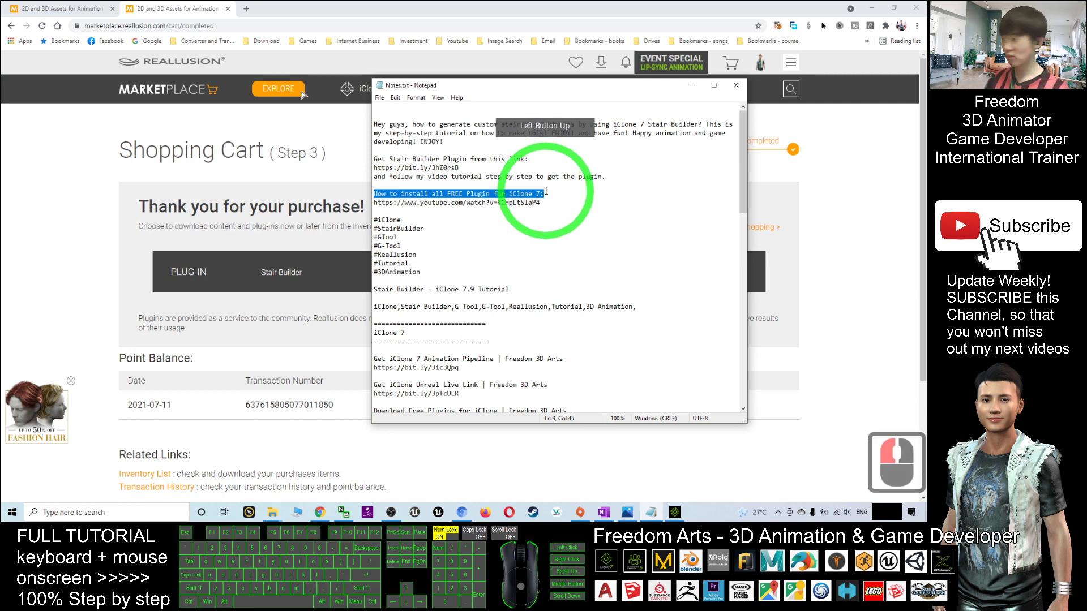
{"action": "left_click_drag", "start_coordinate": [375, 202], "coordinate": [542, 202]}
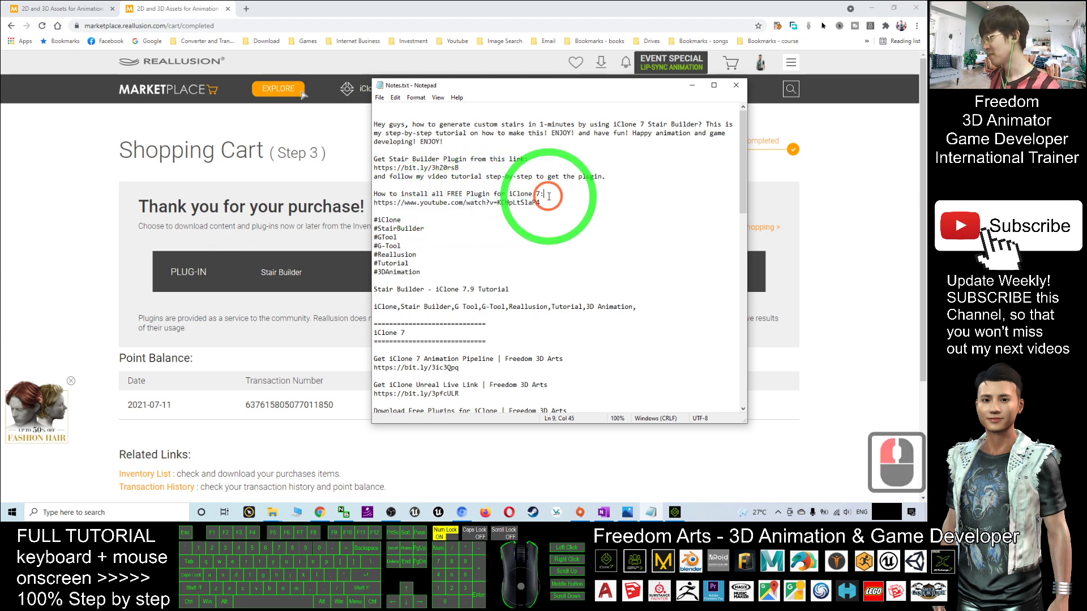
{"action": "left_click_drag", "start_coordinate": [378, 194], "coordinate": [556, 199]}
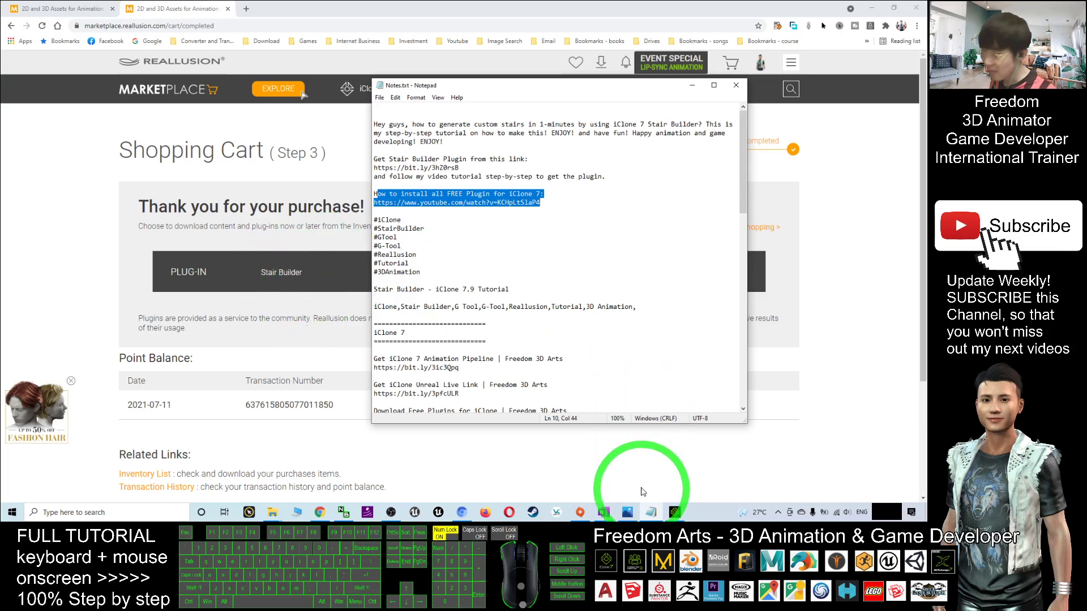
Switch to iClone 7, show the Content panel, reframe the grid, and open the Plugins menu
{"action": "left_click", "coordinate": [677, 519]}
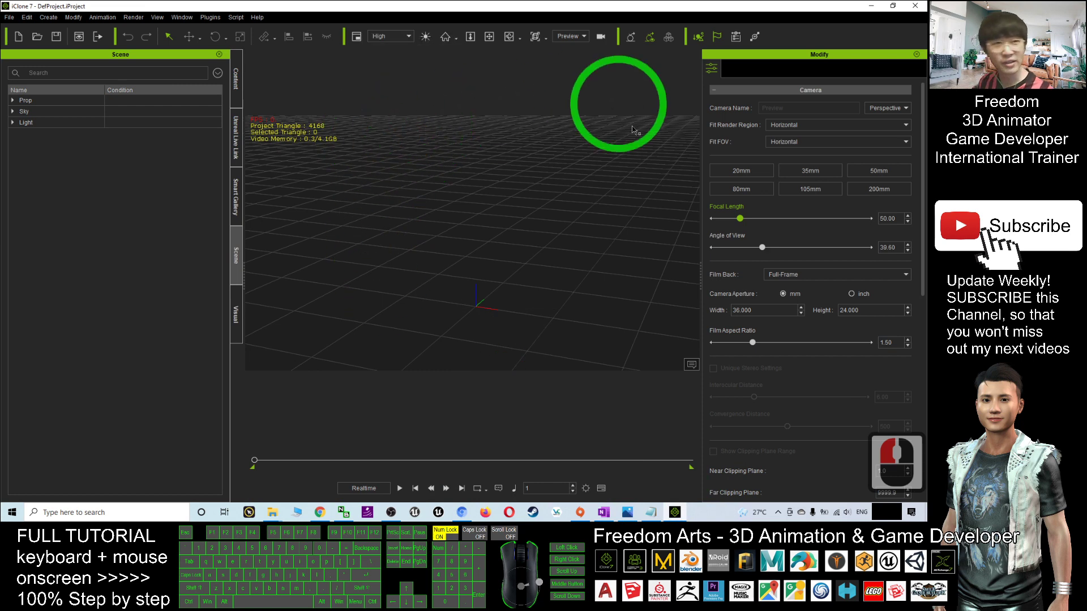
{"action": "left_click", "coordinate": [235, 79]}
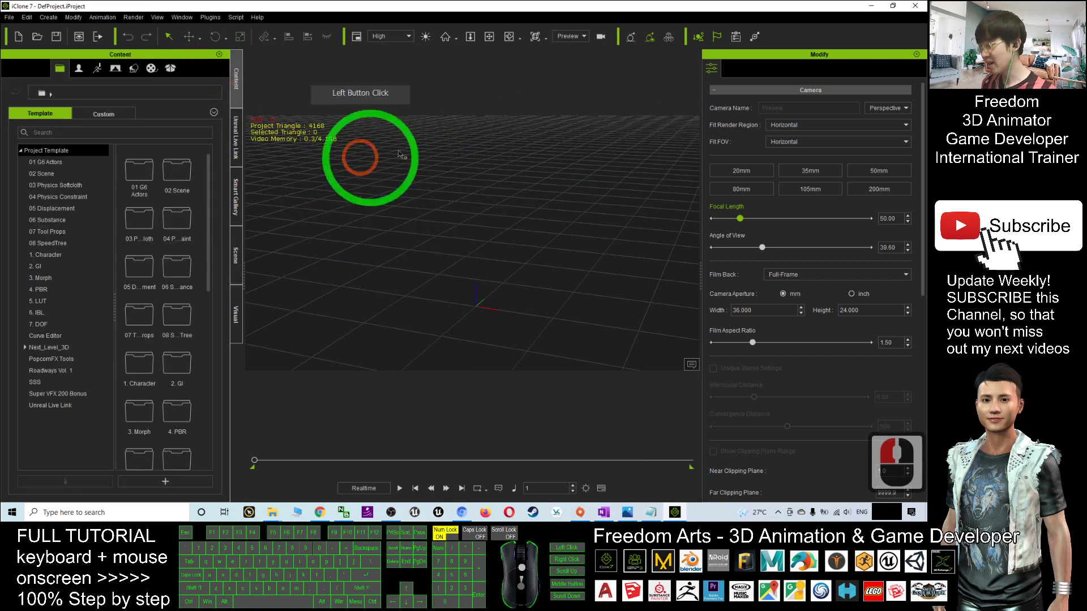
{"action": "scroll", "coordinate": [507, 243], "scroll_direction": "down", "scroll_amount": 9}
{"action": "left_click_drag", "start_coordinate": [558, 262], "coordinate": [496, 262]}
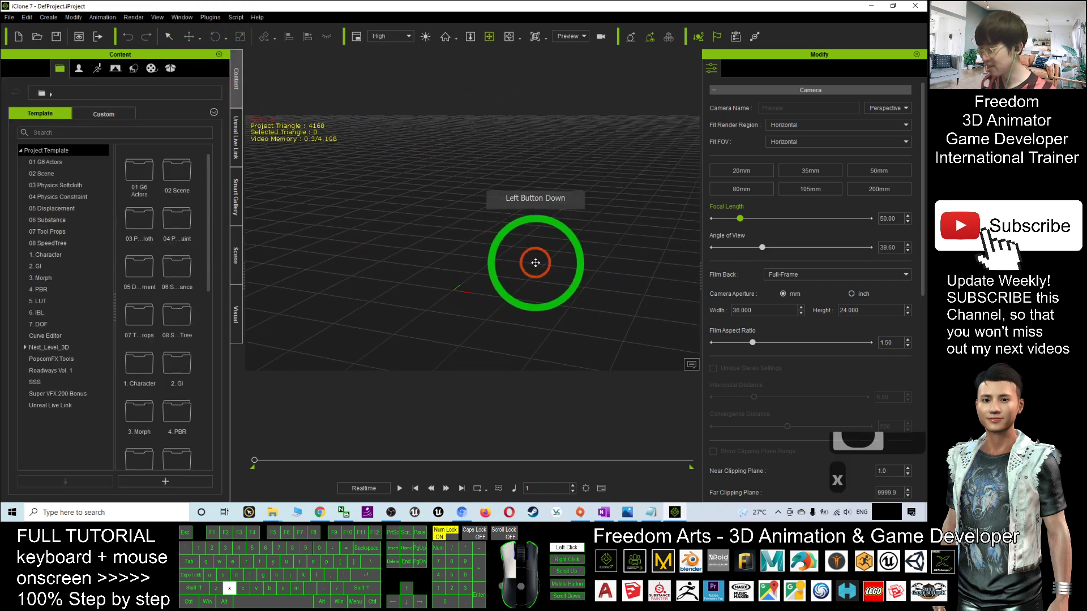
{"action": "left_click", "coordinate": [210, 17]}
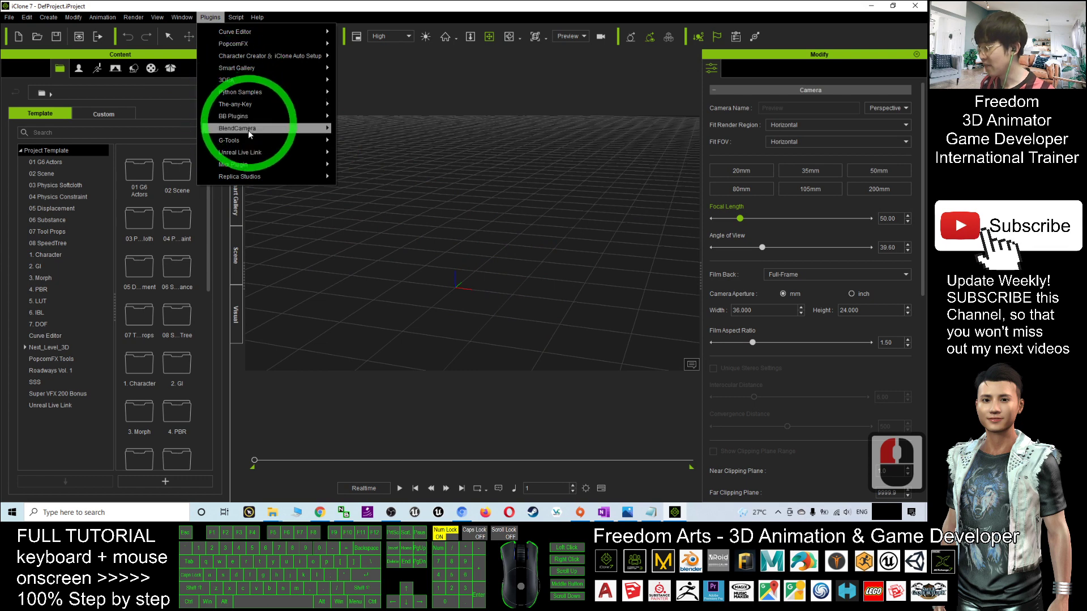
Launch G-Tools Stair Builder, move its panel right, and build the default 2 m, 10-step staircase
{"action": "mouse_move", "coordinate": [242, 140]}
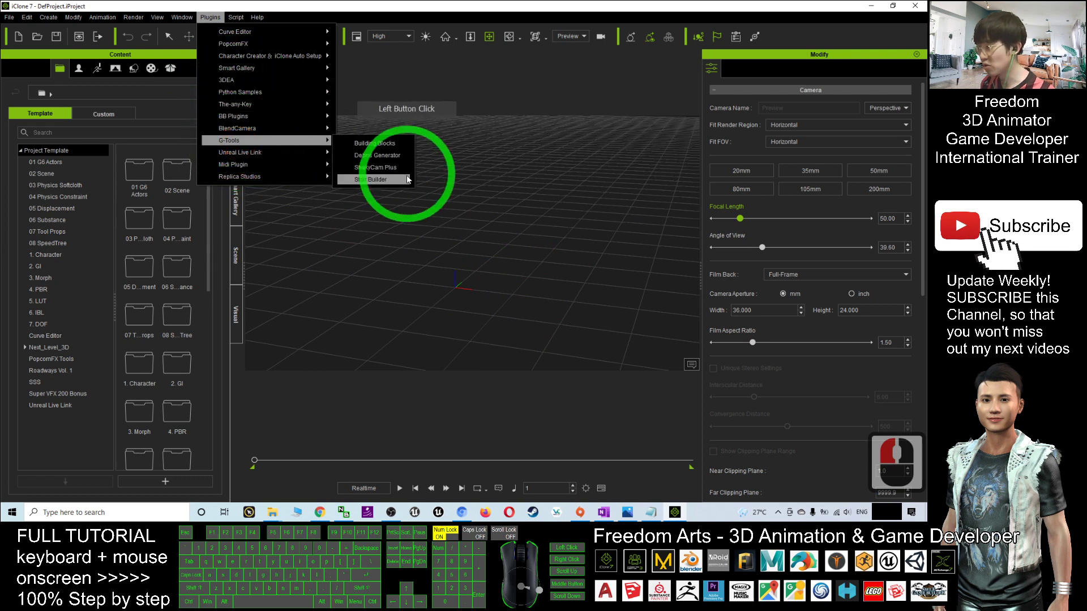
{"action": "left_click", "coordinate": [378, 179]}
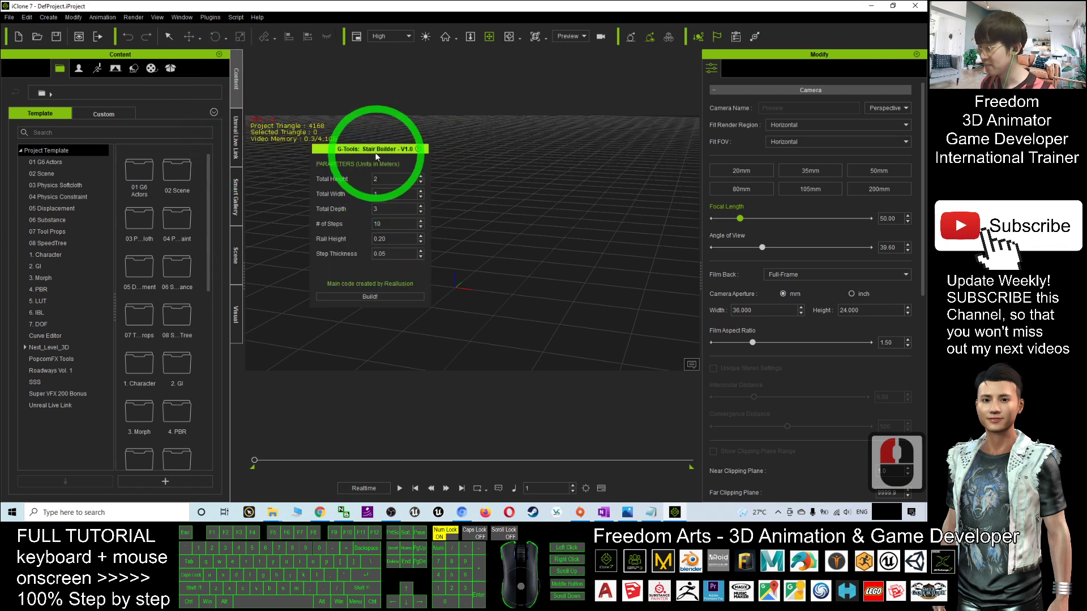
{"action": "left_click_drag", "start_coordinate": [381, 152], "coordinate": [710, 152]}
{"action": "left_click", "coordinate": [709, 183]}
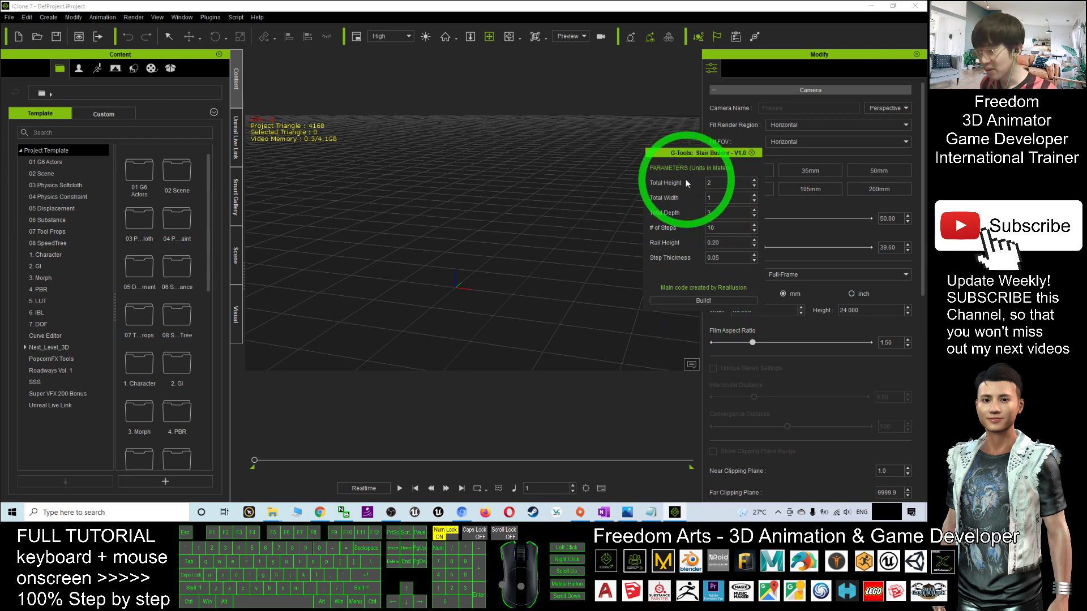
{"action": "left_click", "coordinate": [703, 301]}
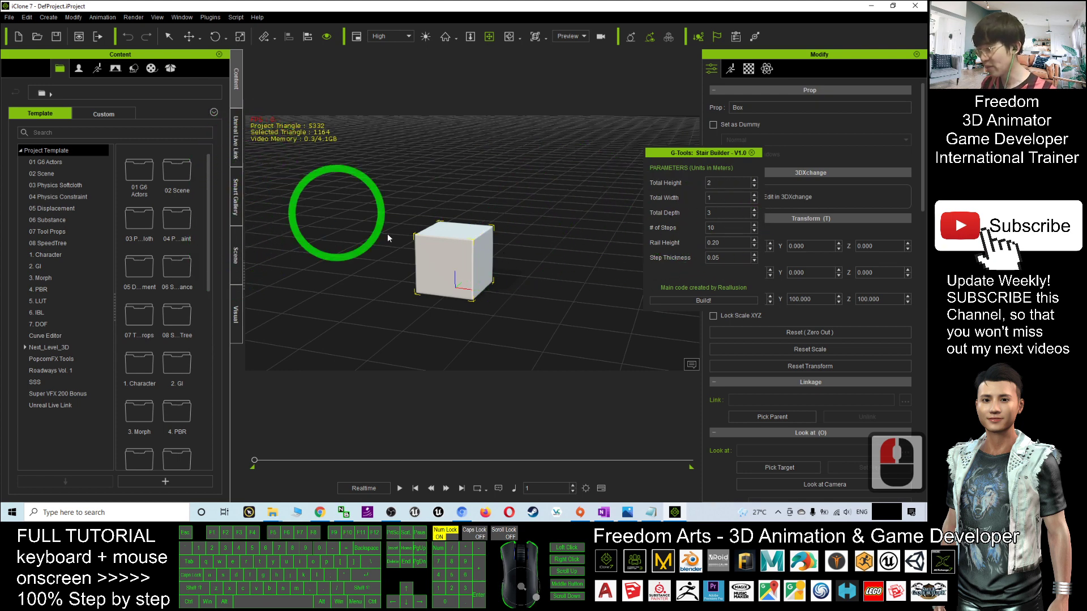
{"action": "left_click", "coordinate": [447, 264]}
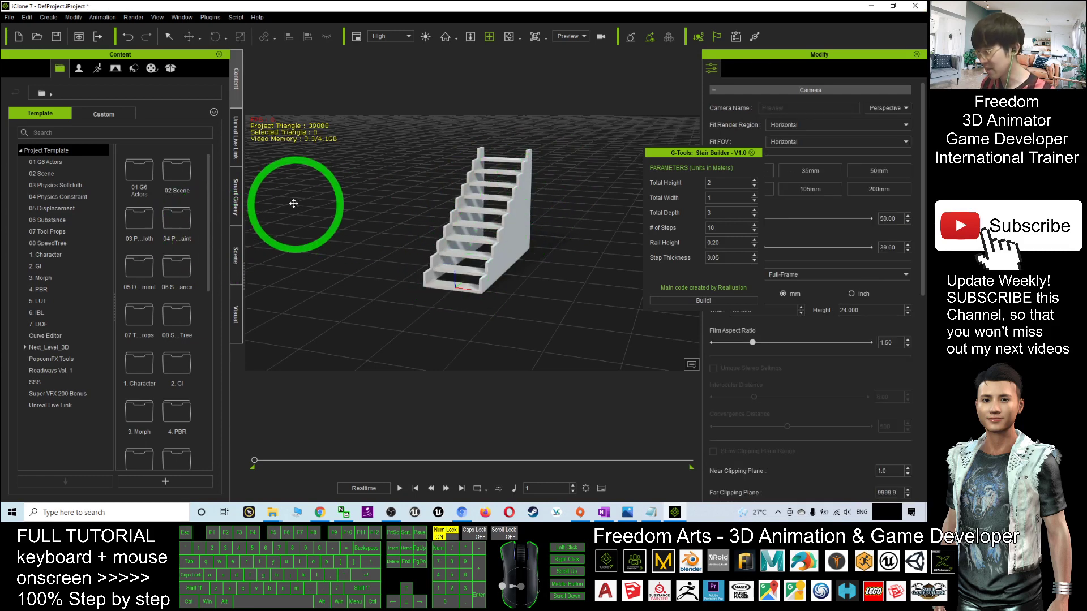
In the Scene list, select Step 1, Step 7, Skirt_L 7 and Skirt_L 8 to inspect the parts
{"action": "left_click", "coordinate": [235, 254]}
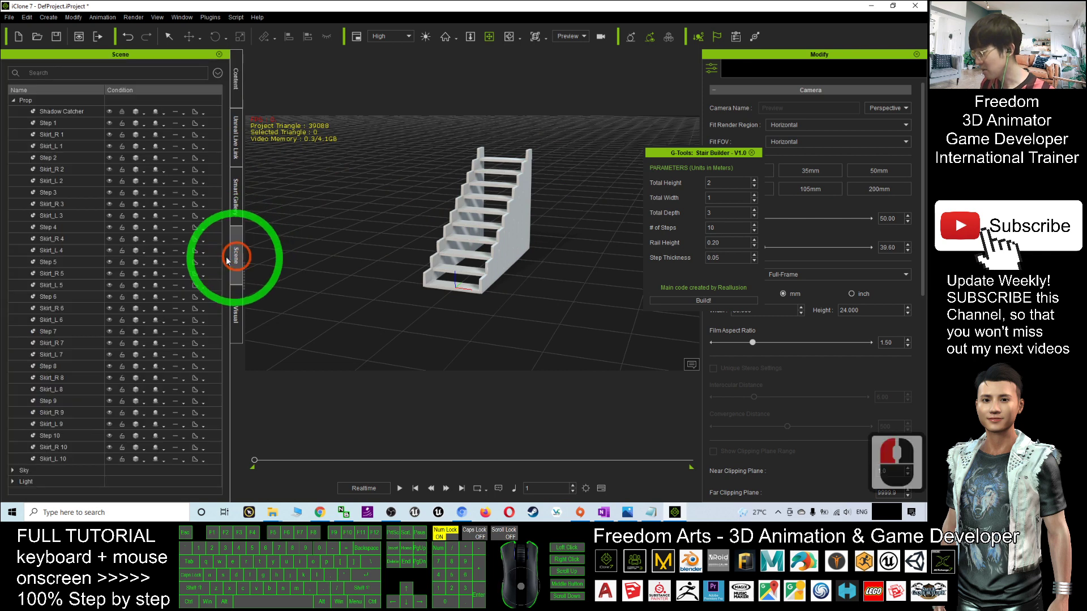
{"action": "left_click", "coordinate": [72, 123]}
{"action": "left_click", "coordinate": [63, 332]}
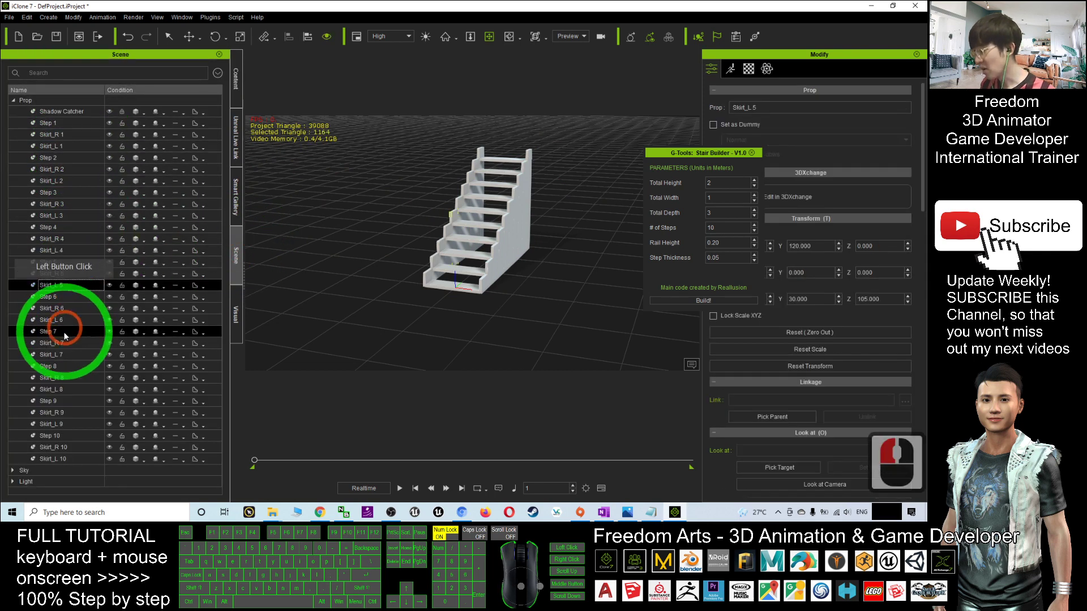
{"action": "left_click", "coordinate": [453, 220]}
{"action": "left_click", "coordinate": [66, 354], "text": "ctrl"}
{"action": "left_click", "coordinate": [52, 389]}
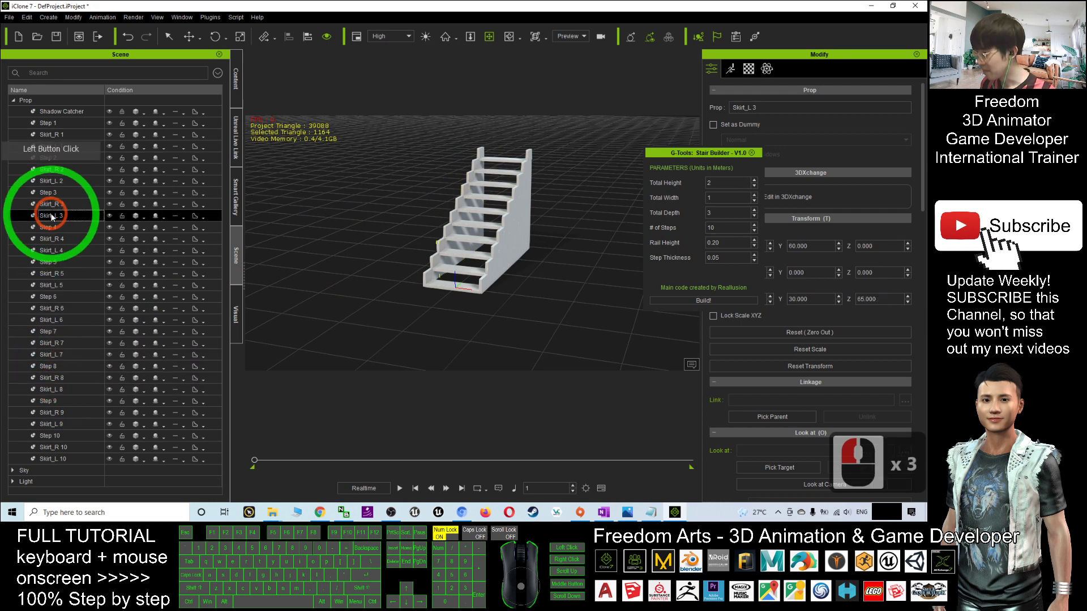
Select Step 7 with Skirt_L 8, return to the Scene list, and clear the selection
{"action": "left_click", "coordinate": [49, 331]}
{"action": "left_click", "coordinate": [46, 389], "text": "ctrl"}
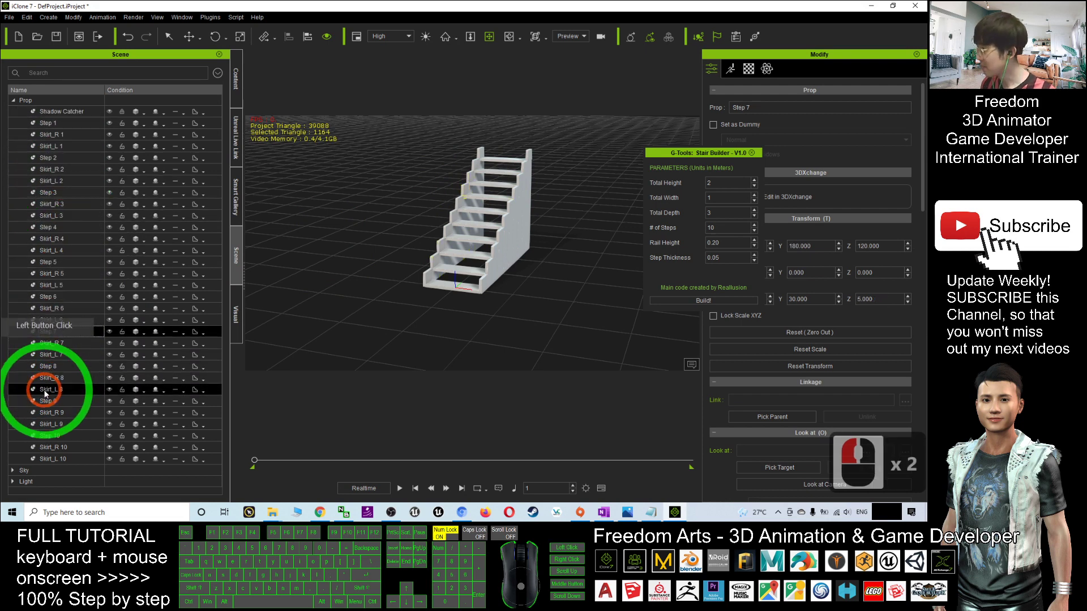
{"action": "left_click", "coordinate": [235, 79]}
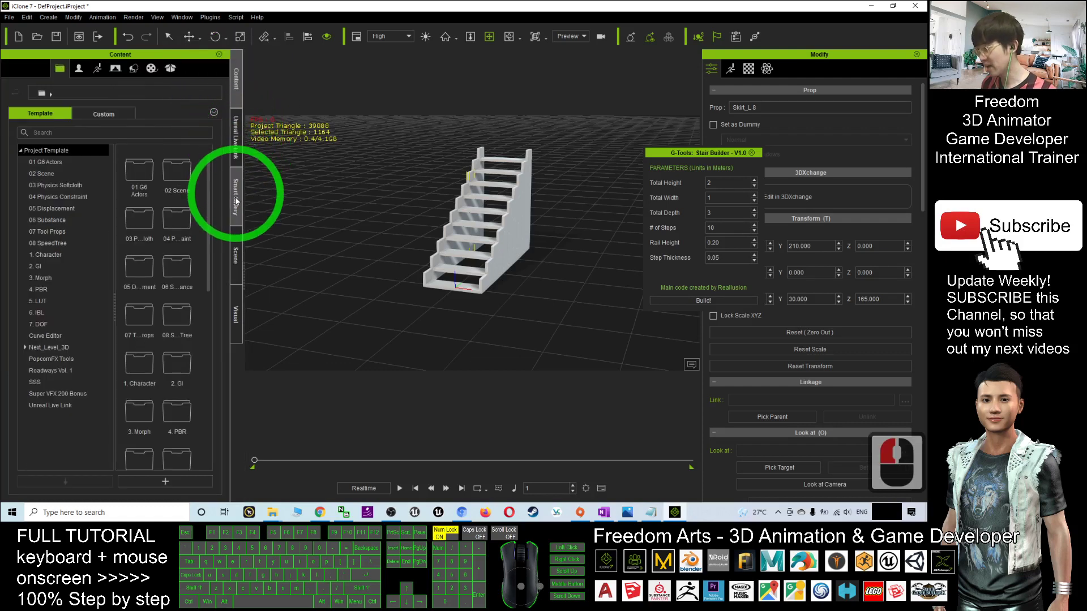
{"action": "left_click", "coordinate": [236, 256]}
{"action": "left_click", "coordinate": [406, 146]}
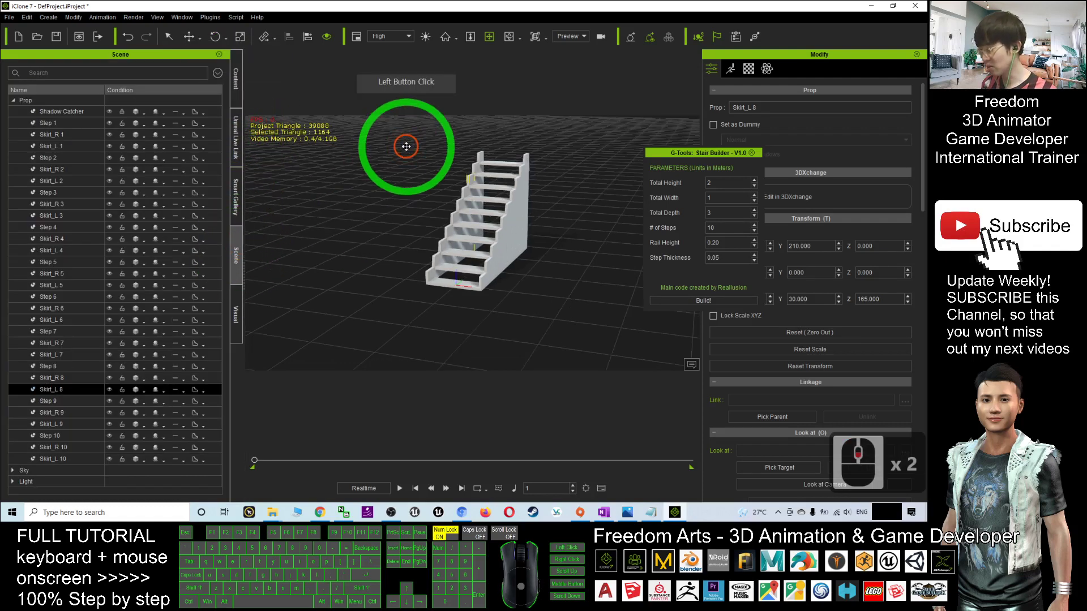
Marquee-select every part of the first staircase and drag it to the left
{"action": "key", "text": "q"}
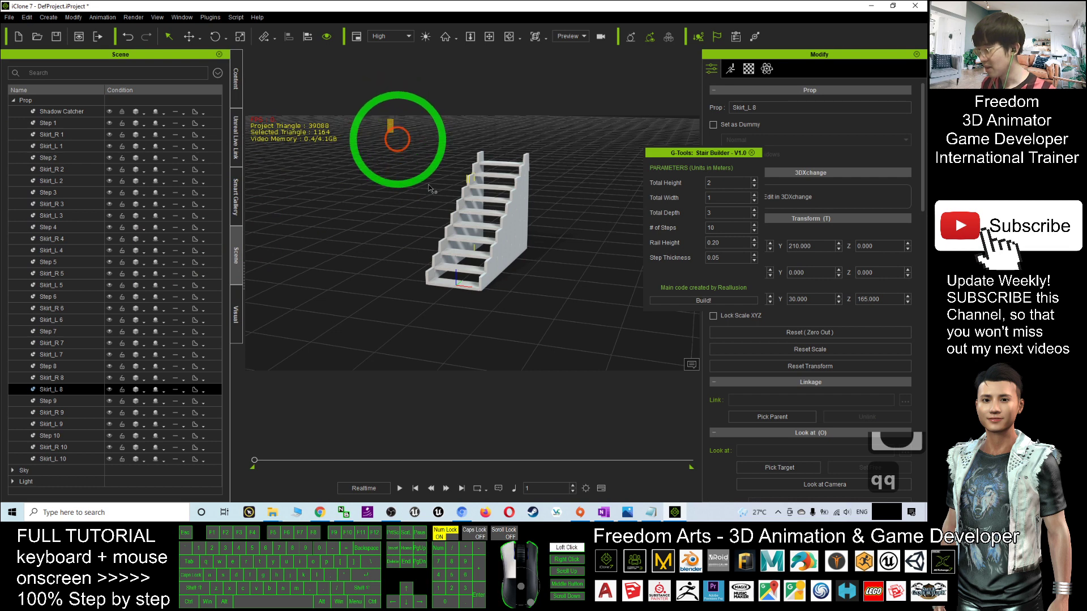
{"action": "left_click_drag", "start_coordinate": [398, 131], "coordinate": [569, 322]}
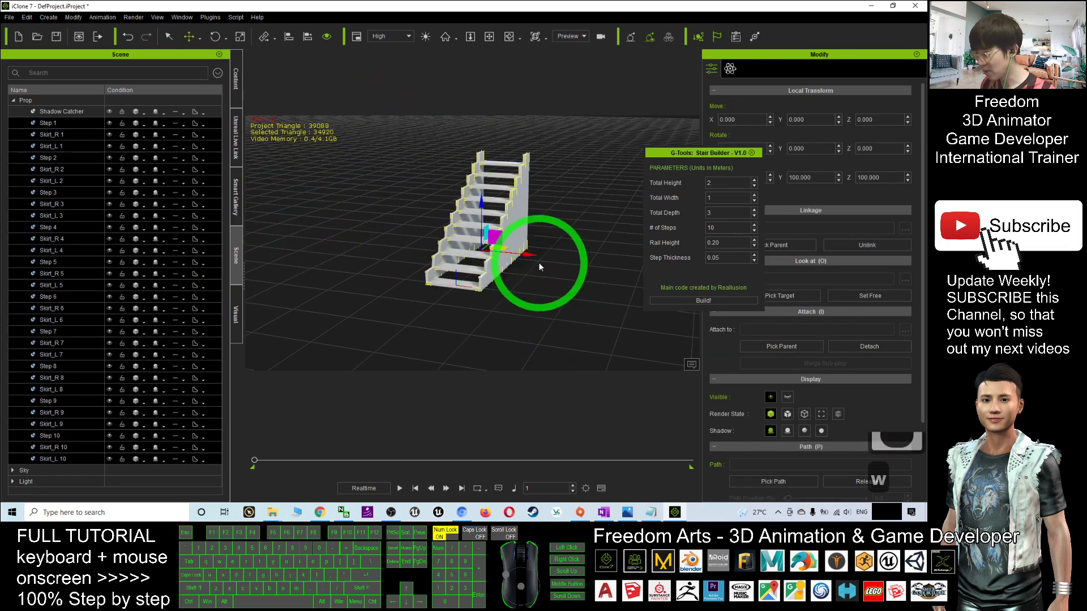
{"action": "left_click", "coordinate": [468, 248]}
{"action": "left_click_drag", "start_coordinate": [468, 248], "coordinate": [658, 208]}
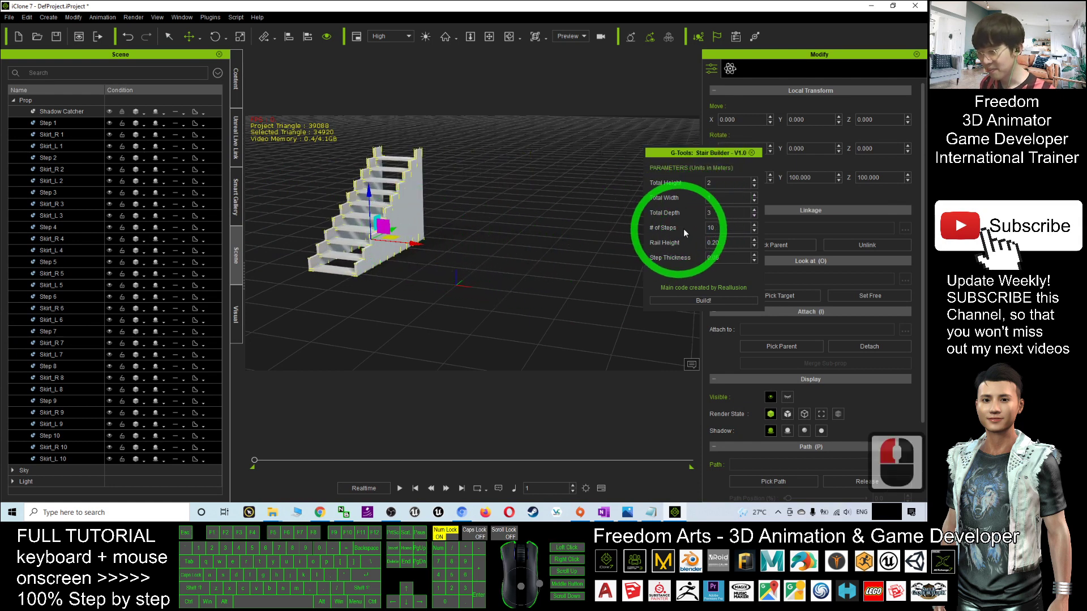
Set # of Steps to 5 and Total Height to 1, build the staircase, and frame both stairs
{"action": "double_click", "coordinate": [712, 227]}
{"action": "type", "text": "5"}
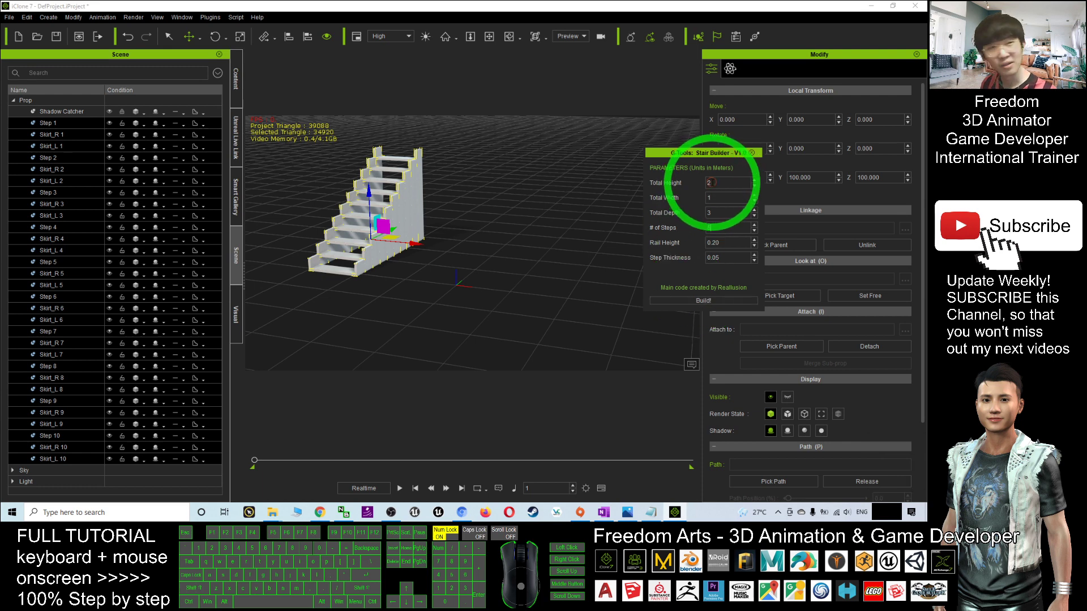
{"action": "left_click_drag", "start_coordinate": [711, 182], "coordinate": [614, 165]}
{"action": "type", "text": "1"}
{"action": "left_click", "coordinate": [682, 301]}
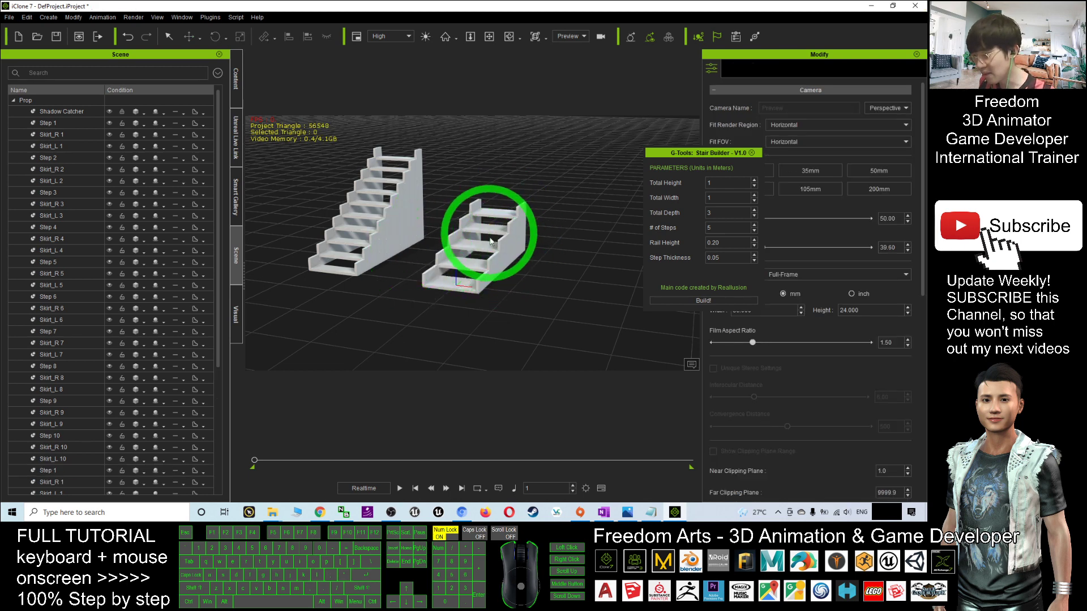
{"action": "left_click_drag", "start_coordinate": [486, 246], "coordinate": [646, 182]}
{"action": "left_click_drag", "start_coordinate": [509, 237], "coordinate": [492, 221]}
Select all parts of the second staircase and move it further to the right
{"action": "key", "text": "q"}
{"action": "left_click_drag", "start_coordinate": [524, 155], "coordinate": [408, 289]}
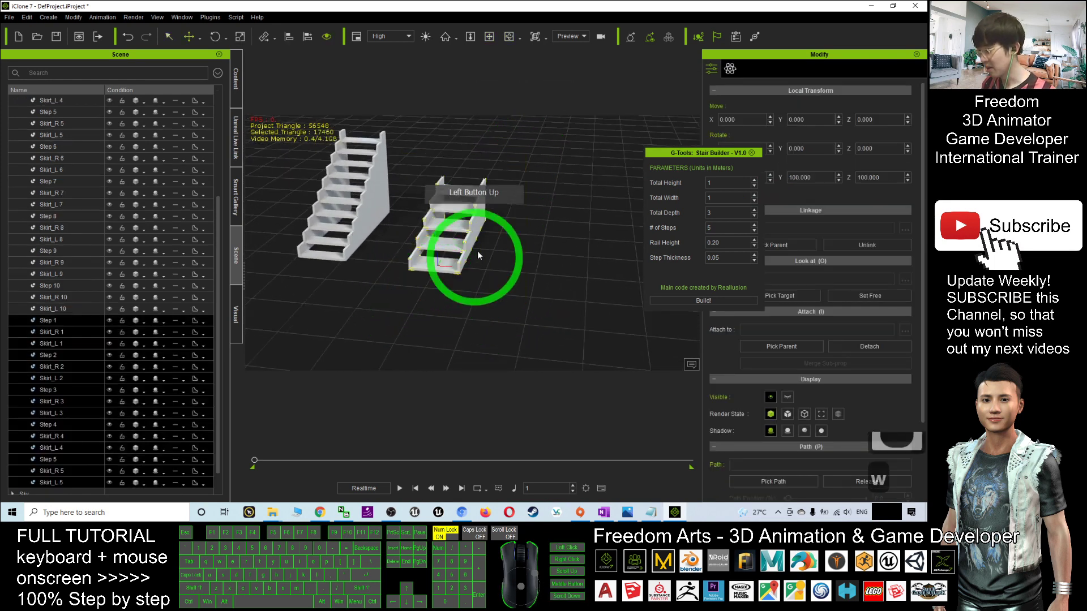
{"action": "left_click_drag", "start_coordinate": [532, 247], "coordinate": [445, 304]}
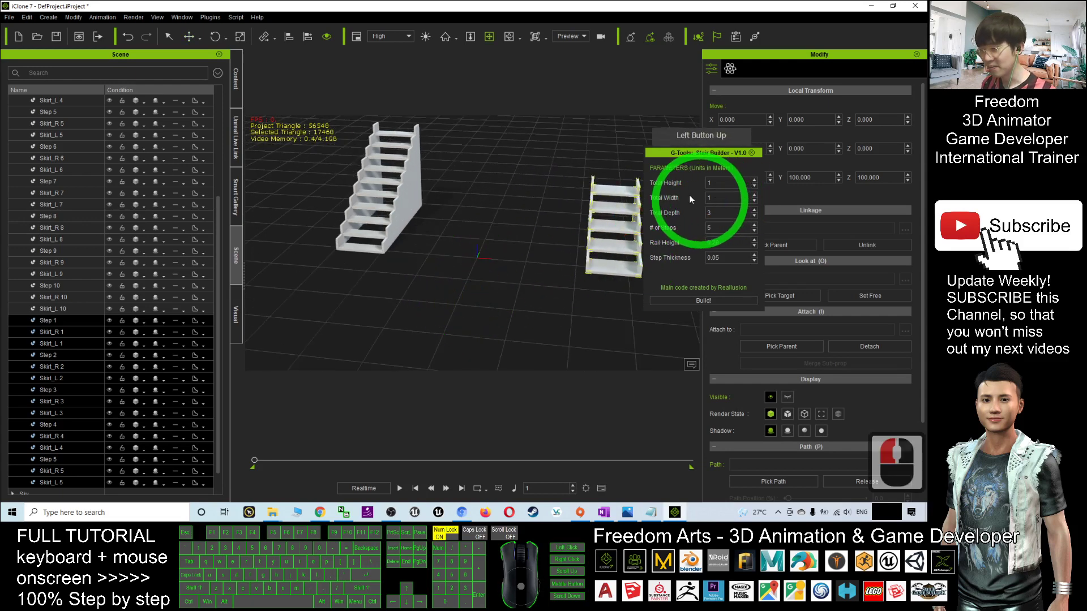
{"action": "left_click", "coordinate": [485, 255]}
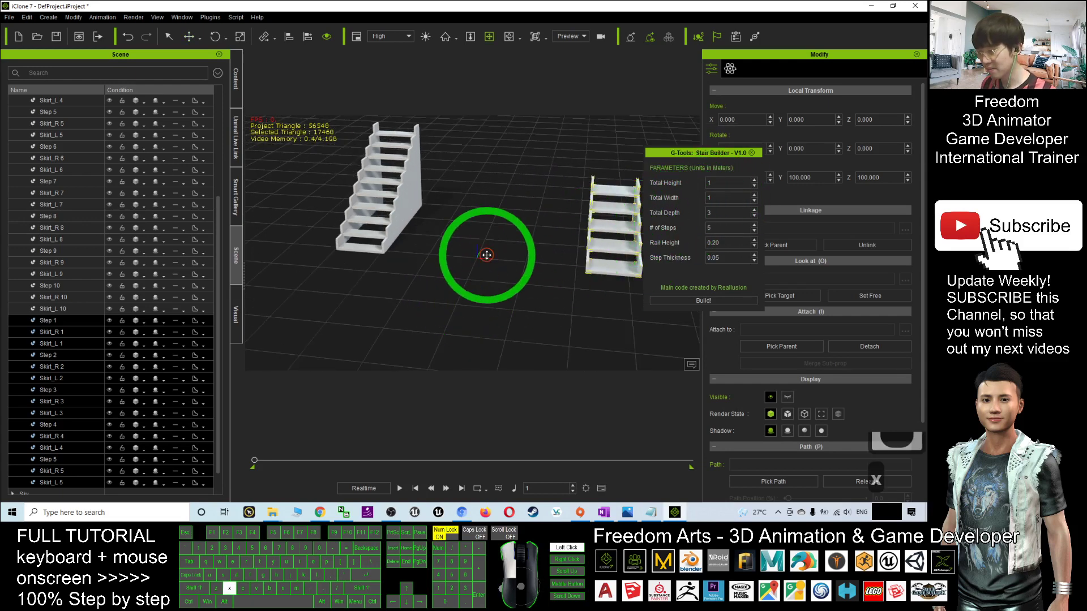
{"action": "left_click_drag", "start_coordinate": [485, 255], "coordinate": [481, 266]}
Build a 2 m wide staircase with 0.4 rail height and select its placeholder box
{"action": "left_click", "coordinate": [736, 198]}
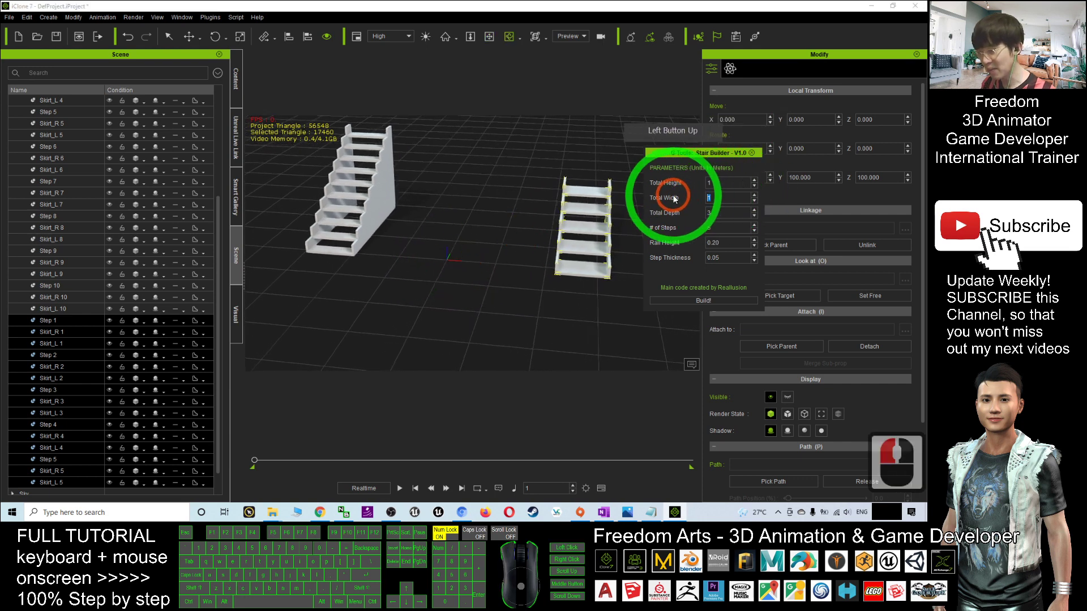
{"action": "type", "text": "2"}
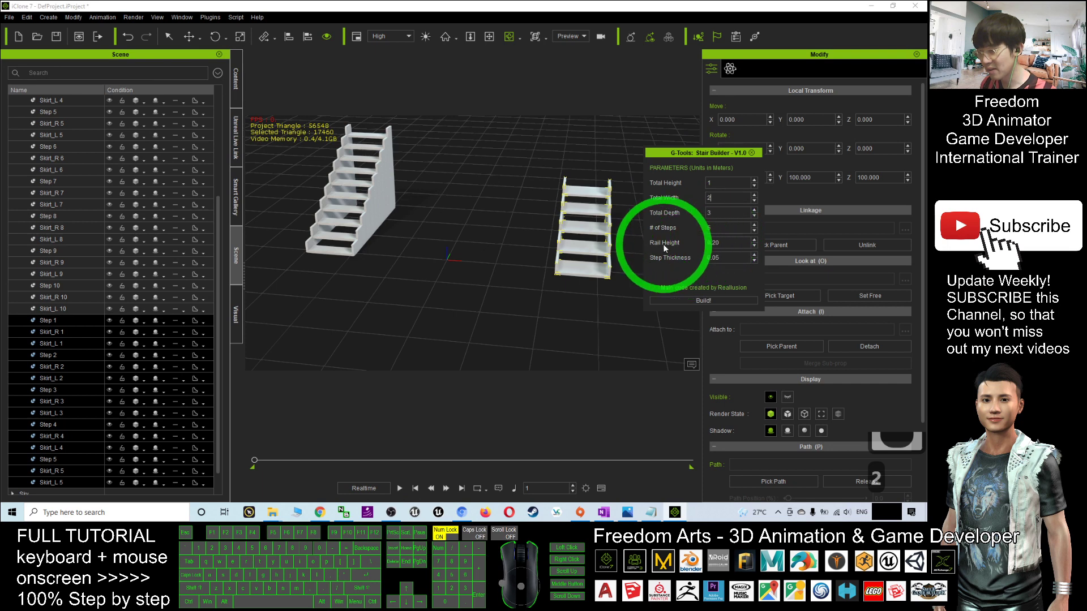
{"action": "left_click", "coordinate": [719, 242]}
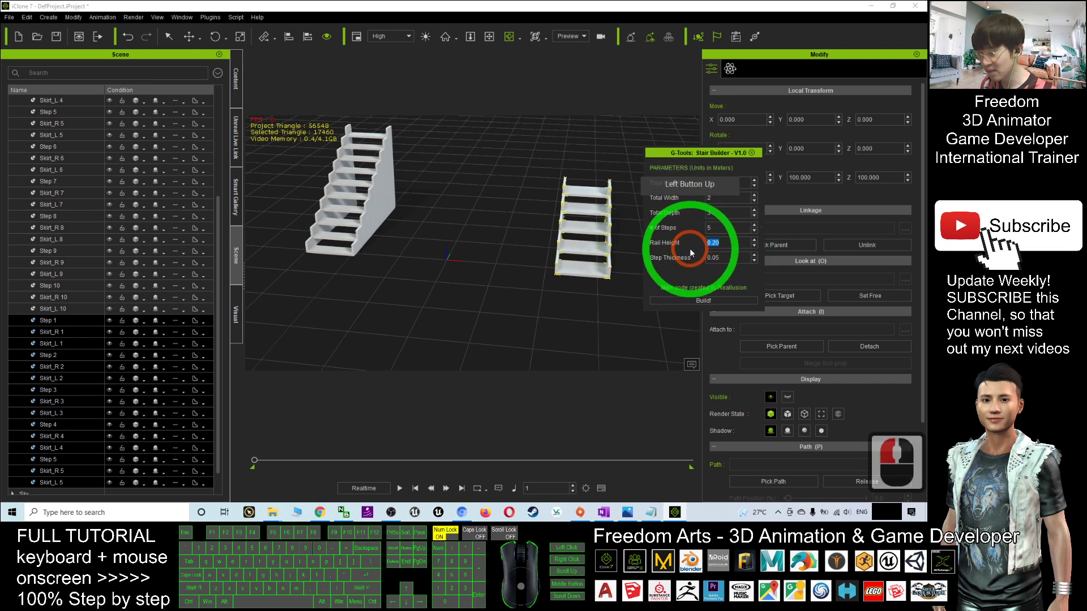
{"action": "type", "text": "0.4"}
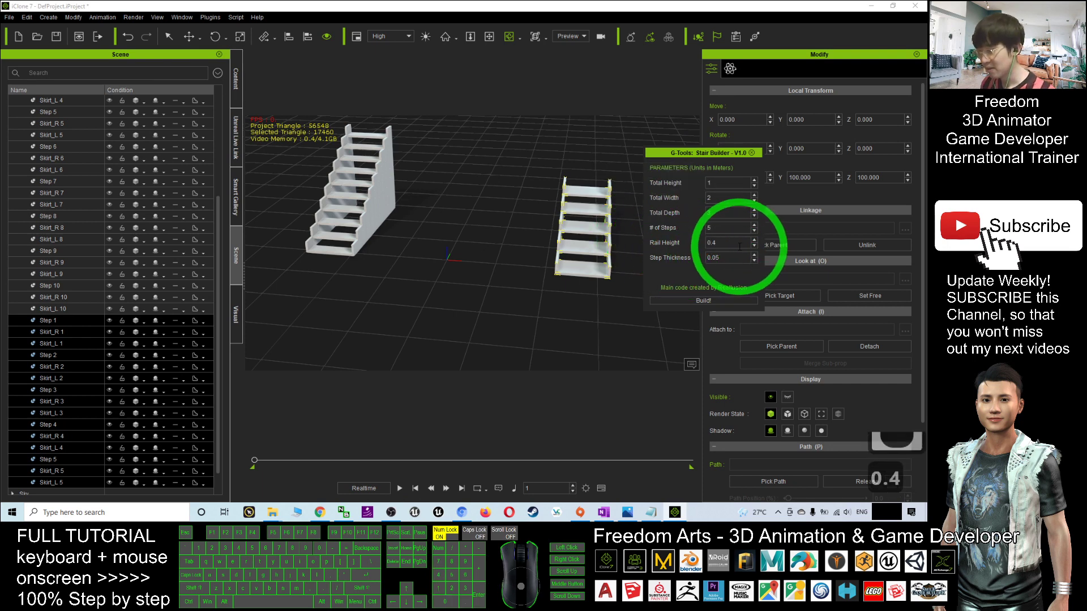
{"action": "left_click", "coordinate": [684, 300]}
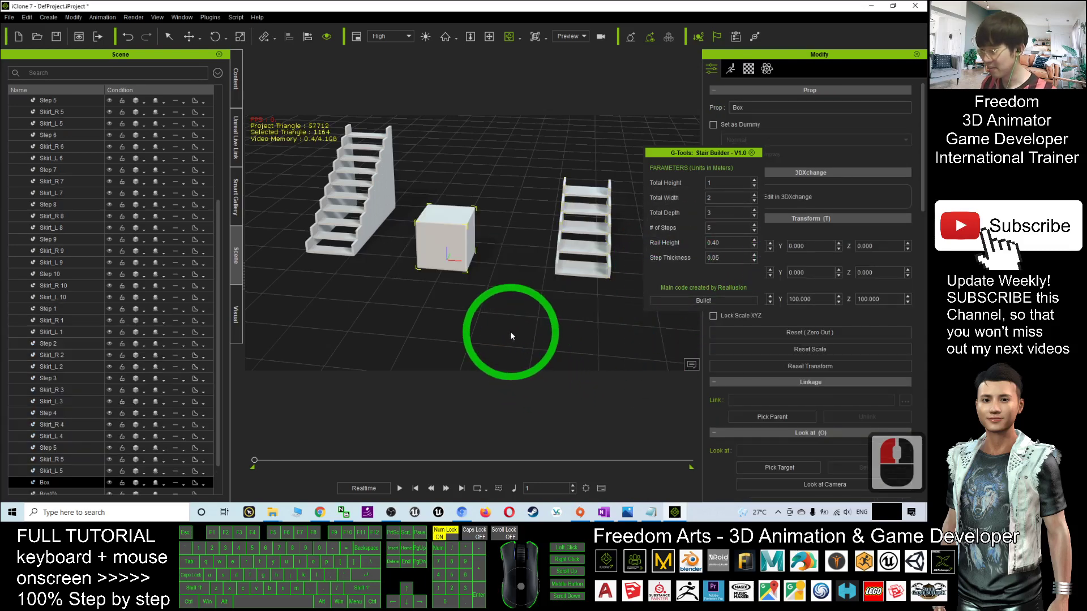
{"action": "left_click", "coordinate": [474, 226]}
{"action": "left_click_drag", "start_coordinate": [474, 226], "coordinate": [459, 225]}
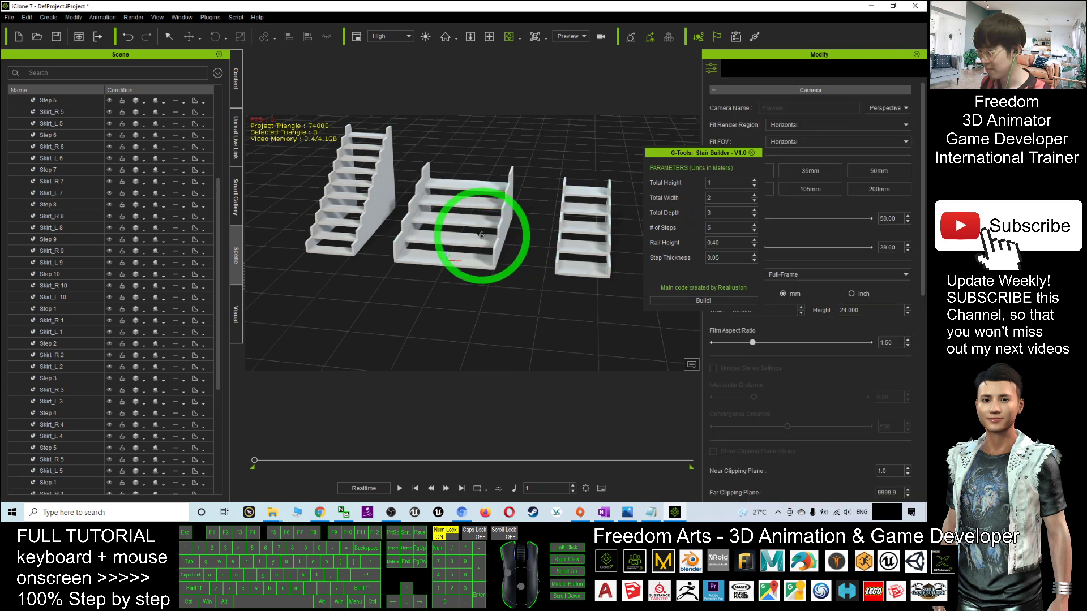
Move the middle wide staircase to the left along X
{"action": "scroll", "coordinate": [436, 241], "scroll_direction": "up", "scroll_amount": 7}
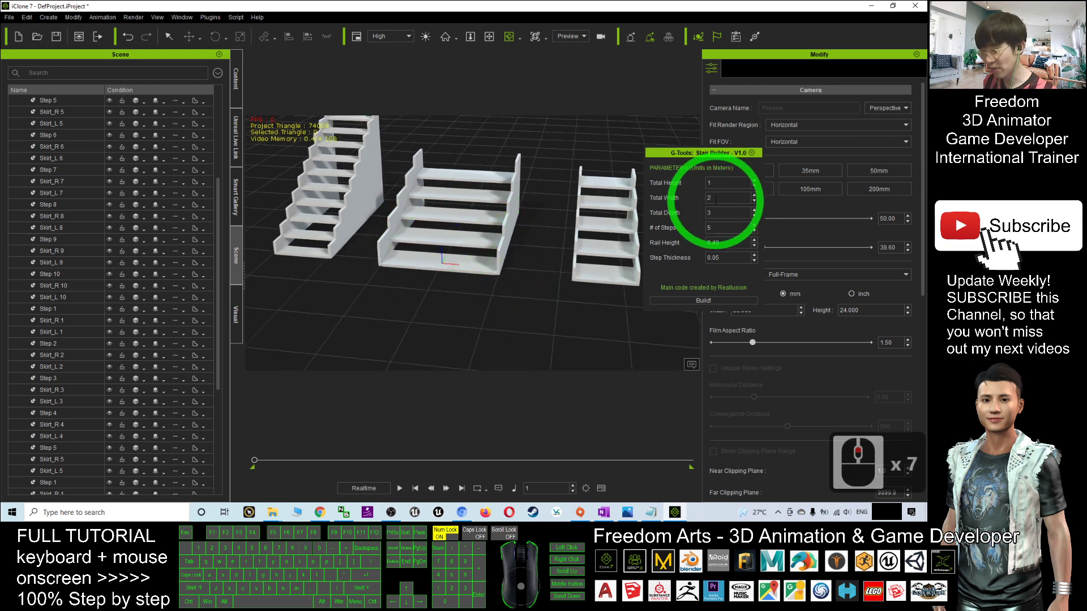
{"action": "scroll", "coordinate": [467, 281], "scroll_direction": "down", "scroll_amount": 2}
{"action": "left_click_drag", "start_coordinate": [451, 286], "coordinate": [470, 321]}
{"action": "key", "text": "q"}
{"action": "key", "text": "w"}
{"action": "left_click_drag", "start_coordinate": [538, 282], "coordinate": [334, 283]}
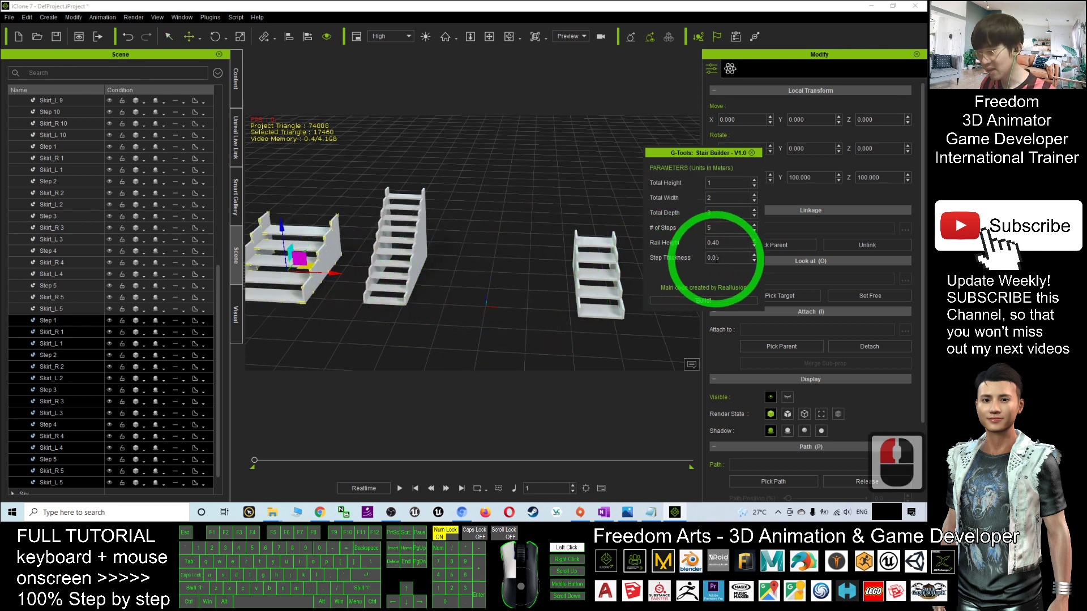
Change the Step Thickness to 0.1
{"action": "left_click_drag", "start_coordinate": [713, 258], "coordinate": [719, 257]}
{"action": "key", "text": "BackSpace"}
{"action": "key", "text": "BackSpace"}
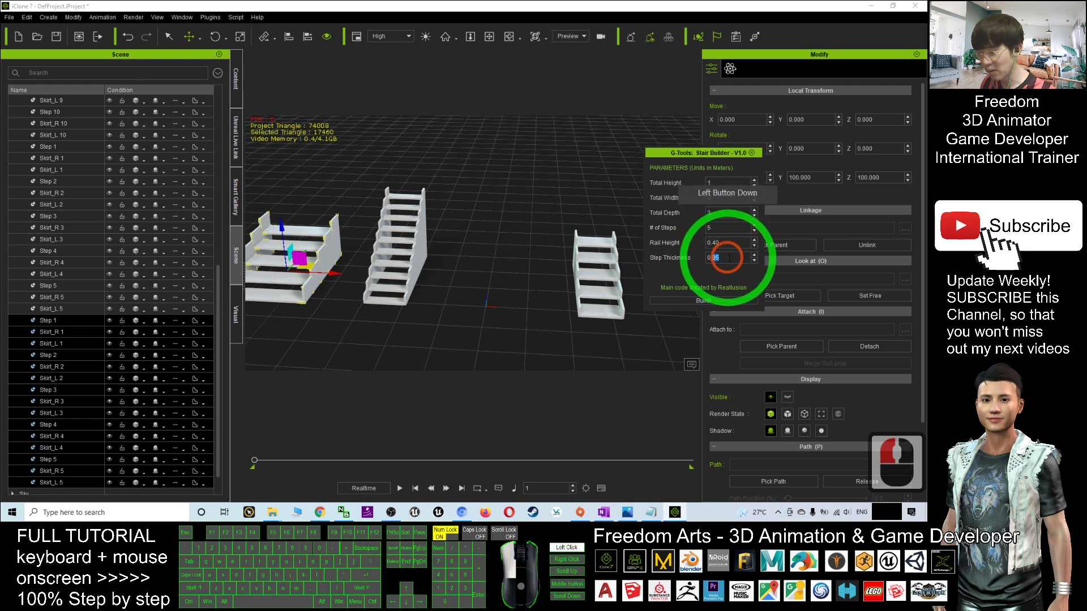
{"action": "type", "text": "1"}
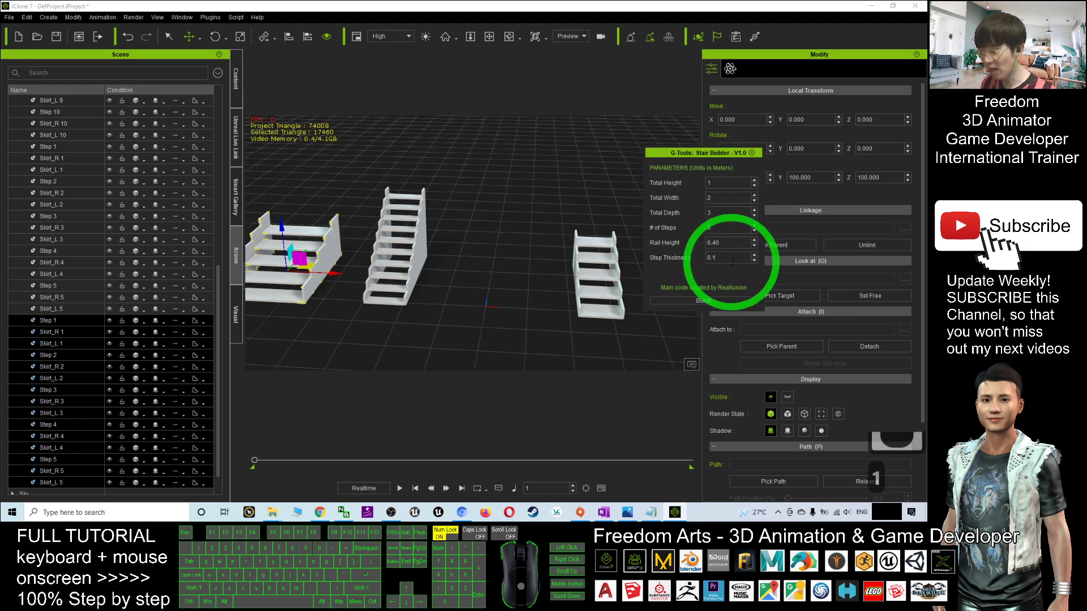
{"action": "left_click", "coordinate": [722, 254]}
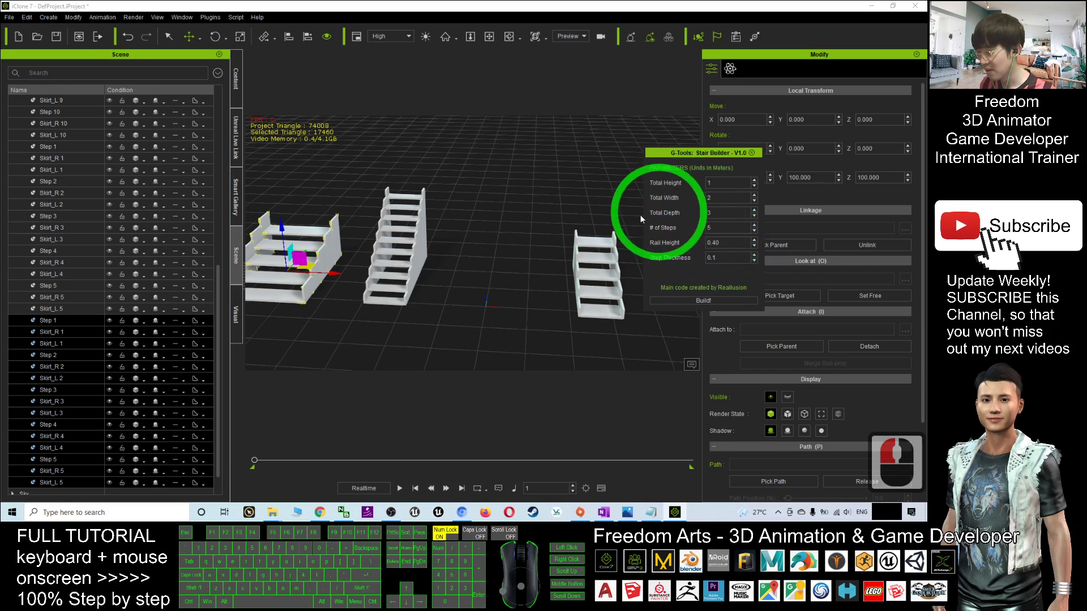
Set Total Height to 3 and build the taller staircase
{"action": "left_click_drag", "start_coordinate": [525, 220], "coordinate": [662, 243]}
{"action": "left_click_drag", "start_coordinate": [510, 245], "coordinate": [334, 241]}
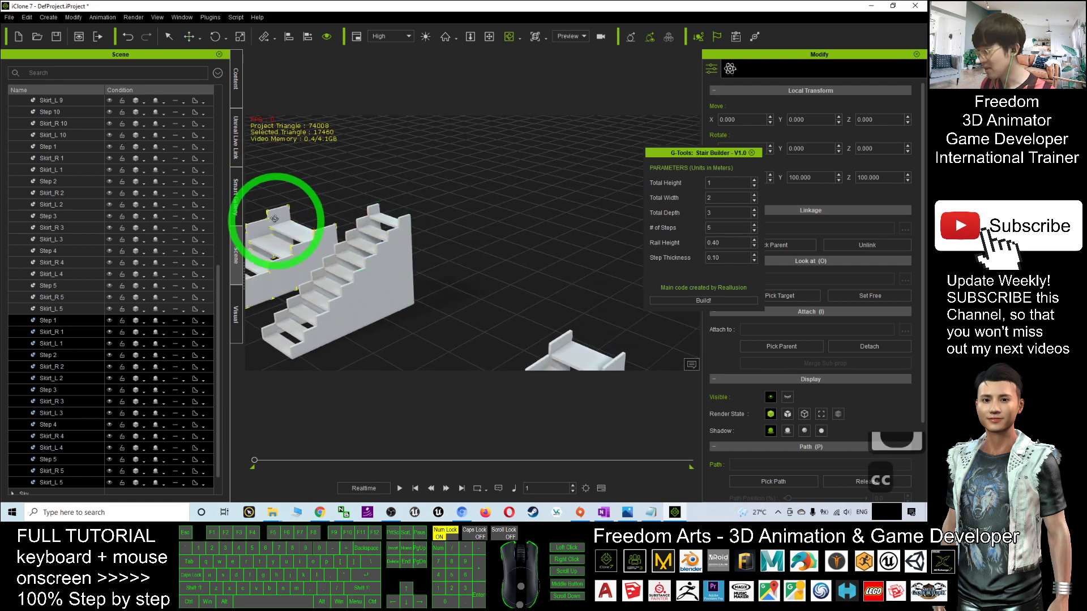
{"action": "left_click_drag", "start_coordinate": [278, 212], "coordinate": [633, 221]}
{"action": "left_click", "coordinate": [711, 182]}
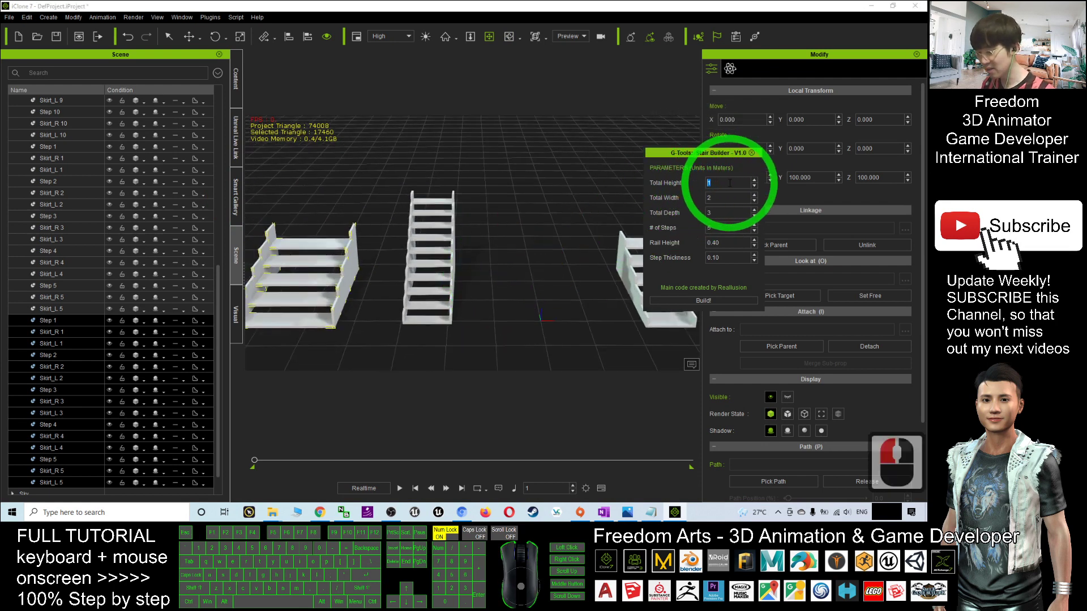
{"action": "type", "text": "3"}
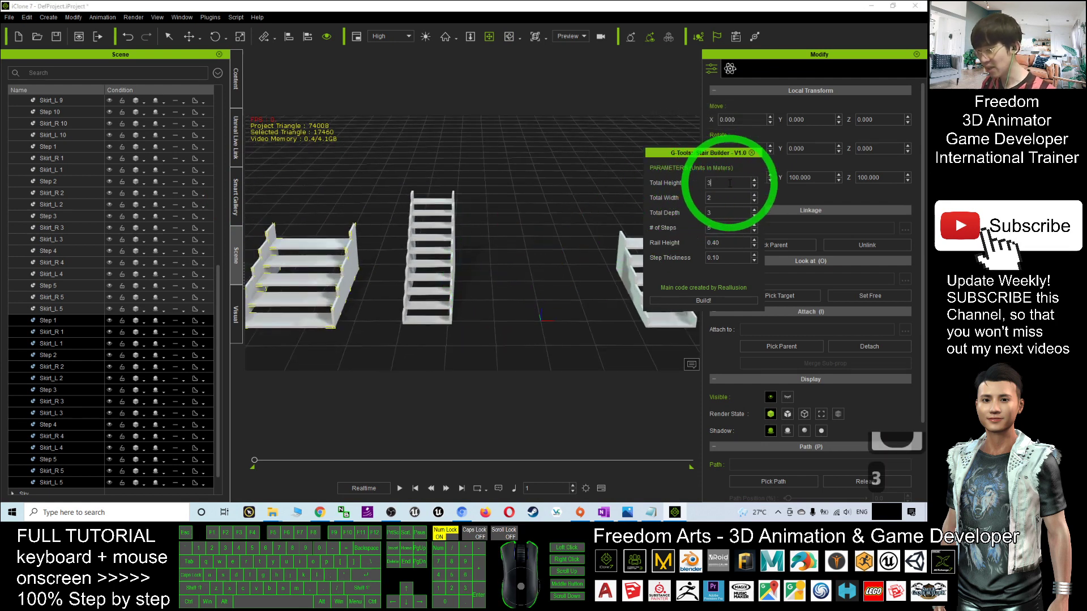
{"action": "left_click", "coordinate": [702, 300]}
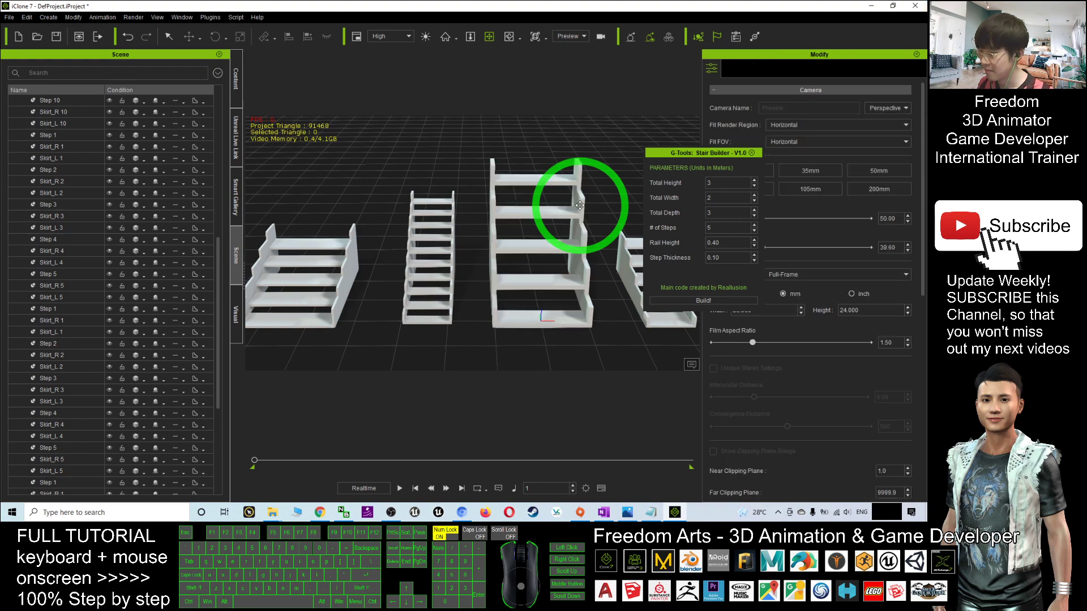
Deselect everything, then orbit and zoom to view the four staircases at an angle
{"action": "scroll", "coordinate": [582, 214], "scroll_direction": "down", "scroll_amount": 9}
{"action": "left_click", "coordinate": [468, 300]}
{"action": "left_click_drag", "start_coordinate": [468, 295], "coordinate": [485, 259]}
{"action": "scroll", "coordinate": [532, 257], "scroll_direction": "up", "scroll_amount": 10}
{"action": "scroll", "coordinate": [486, 259], "scroll_direction": "up", "scroll_amount": 3}
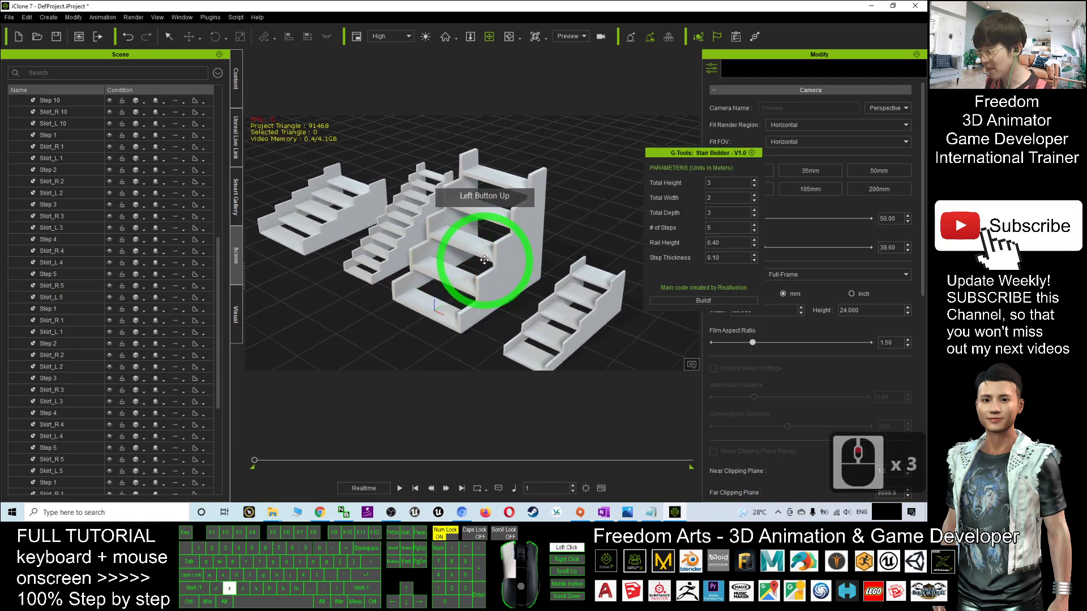
{"action": "scroll", "coordinate": [488, 252], "scroll_direction": "up", "scroll_amount": 3}
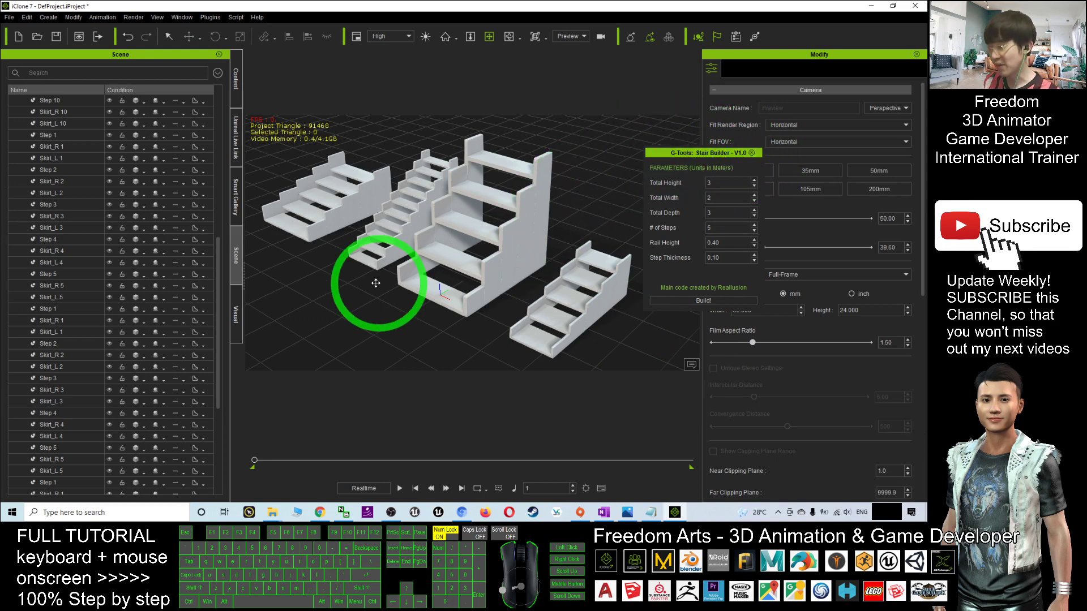
Rotate the view around the stairs once more, then bring cover.jpg up in Photos
{"action": "left_click_drag", "start_coordinate": [376, 273], "coordinate": [454, 275]}
{"action": "key", "text": "x"}
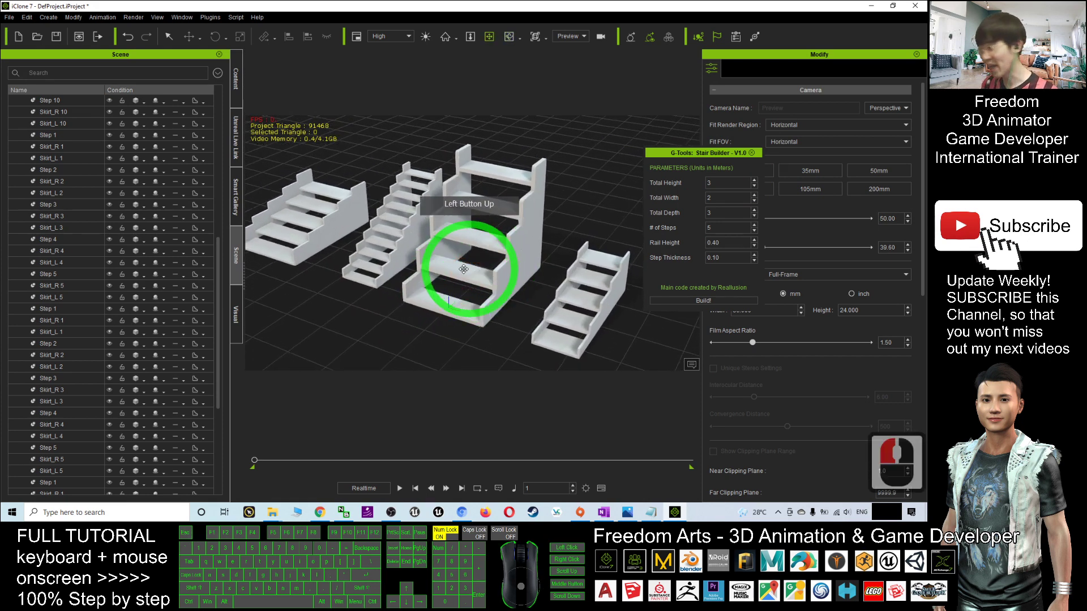
{"action": "left_click", "coordinate": [627, 512]}
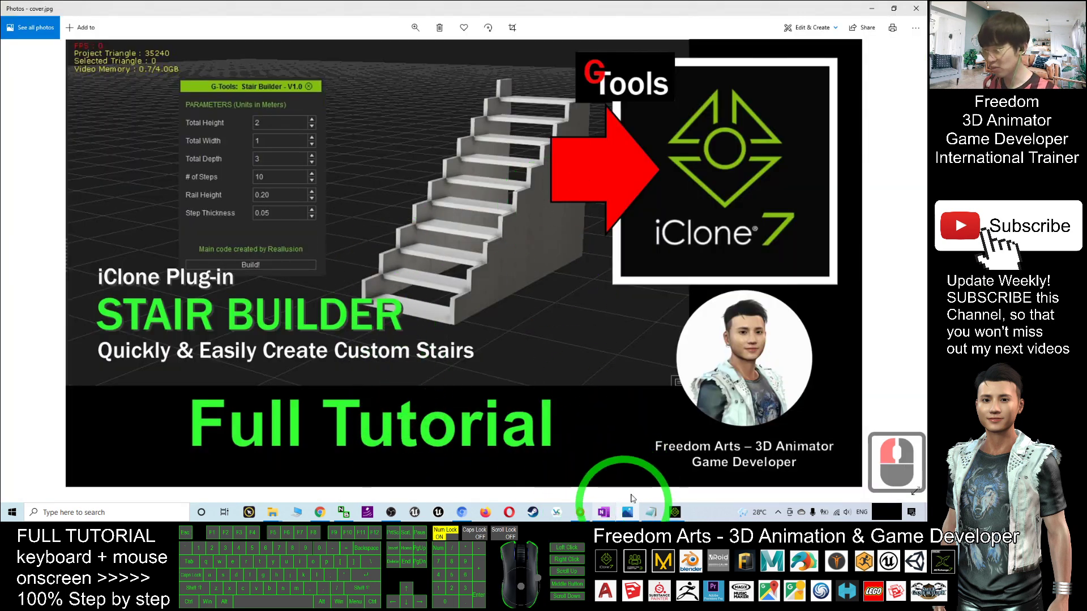
Show Notes.txt in Notepad, then switch back to the iClone 7 staircase scene
{"action": "mouse_move", "coordinate": [655, 516]}
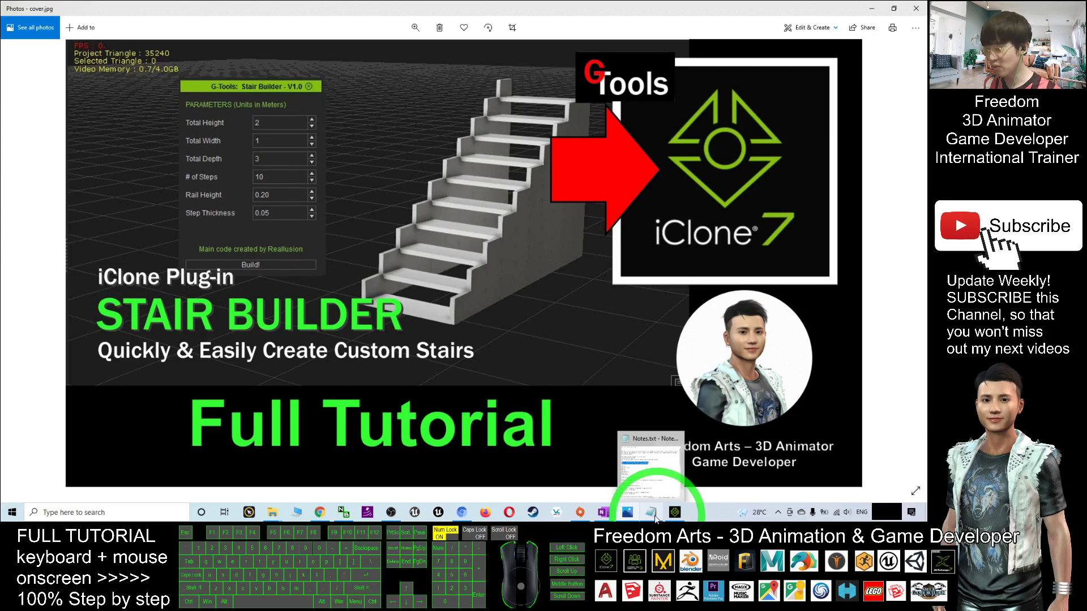
{"action": "left_click", "coordinate": [655, 516]}
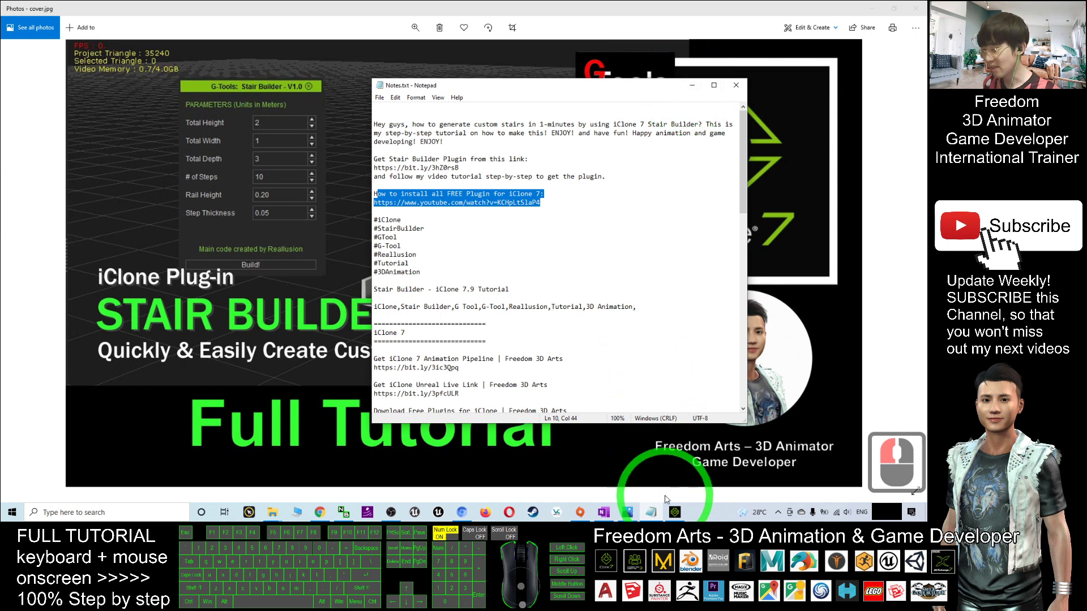
{"action": "left_click", "coordinate": [674, 512]}
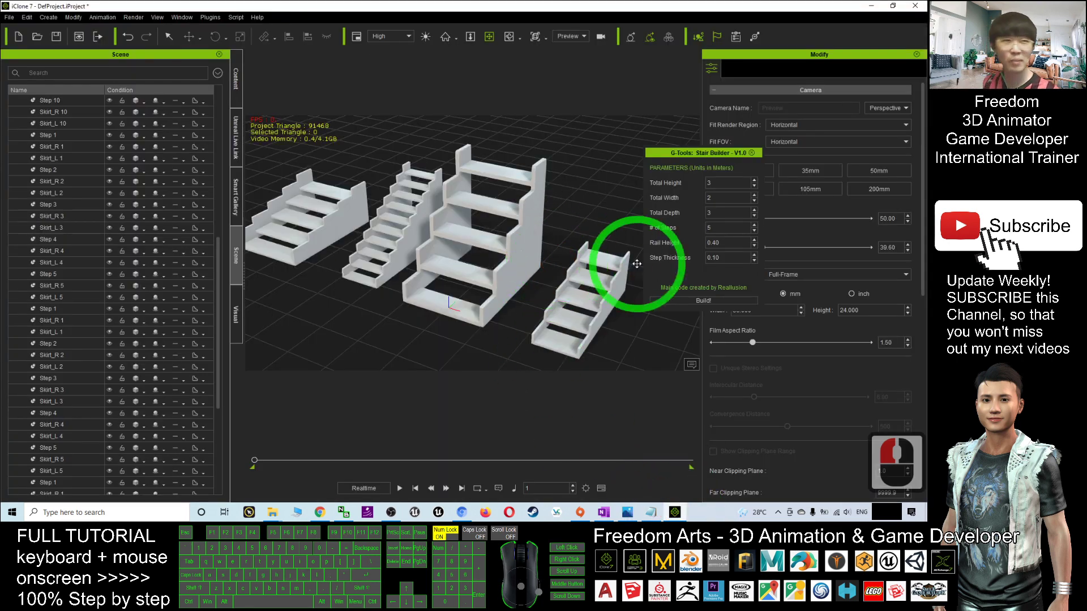